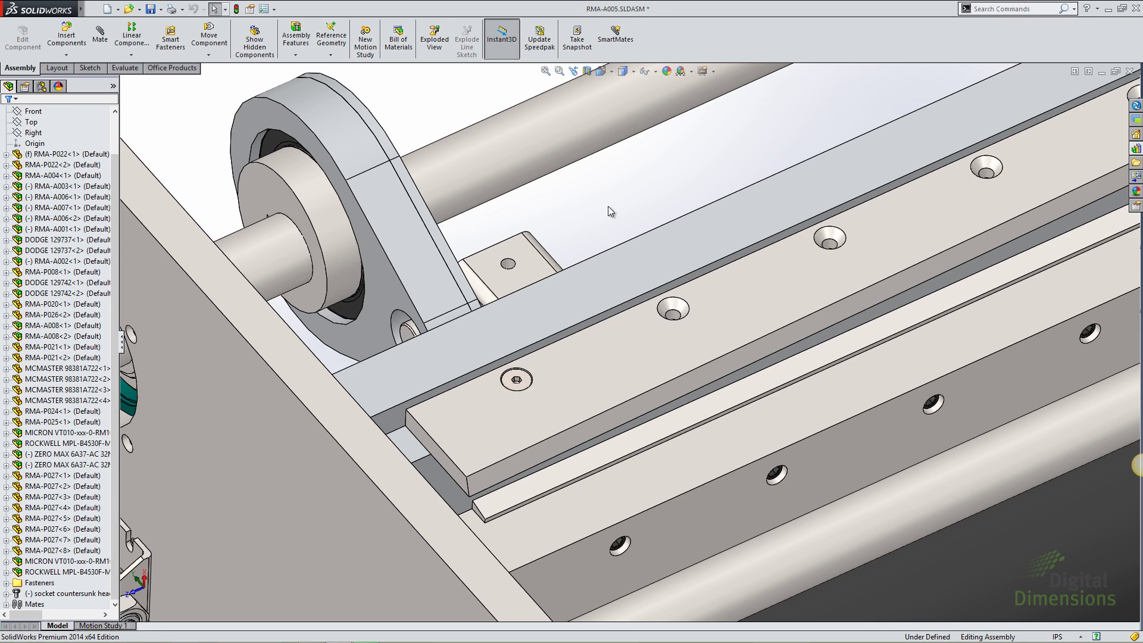
- Pattern the countersunk screw across the flat bar's remaining holes with a pattern driven component pattern based on the bar's hole pattern
click(131, 54)
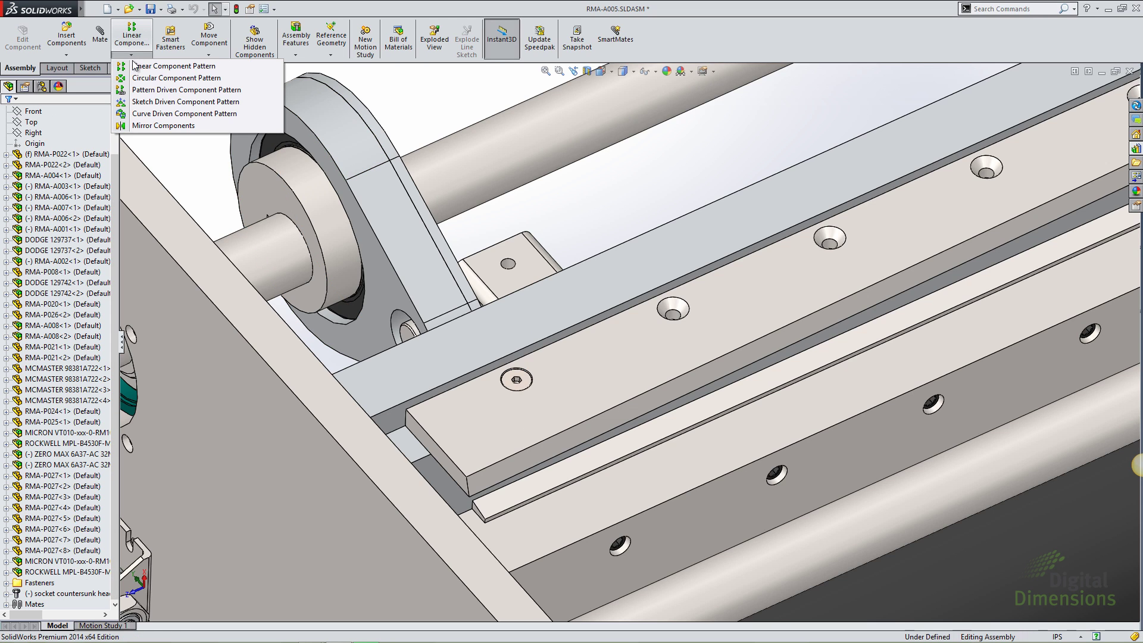
click(161, 91)
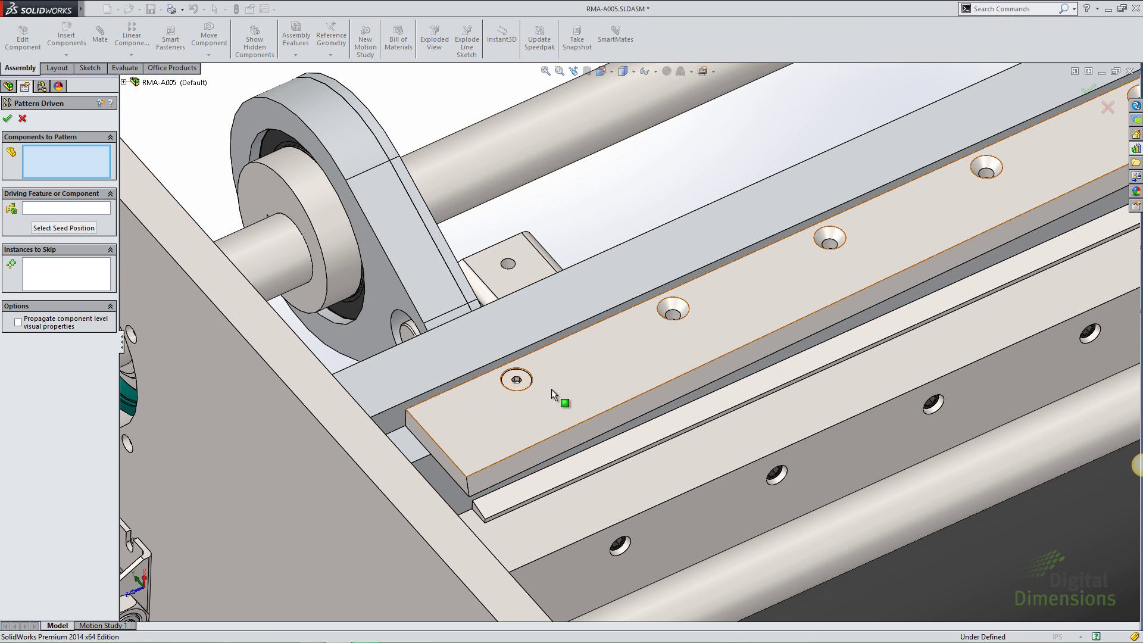
click(517, 380)
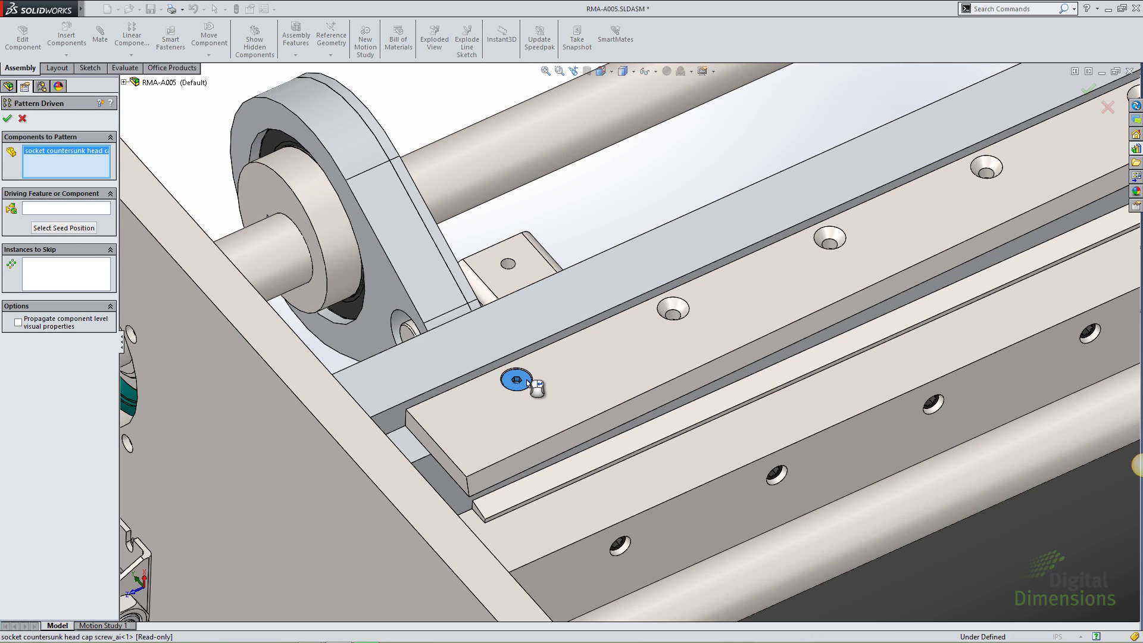
click(71, 211)
click(674, 308)
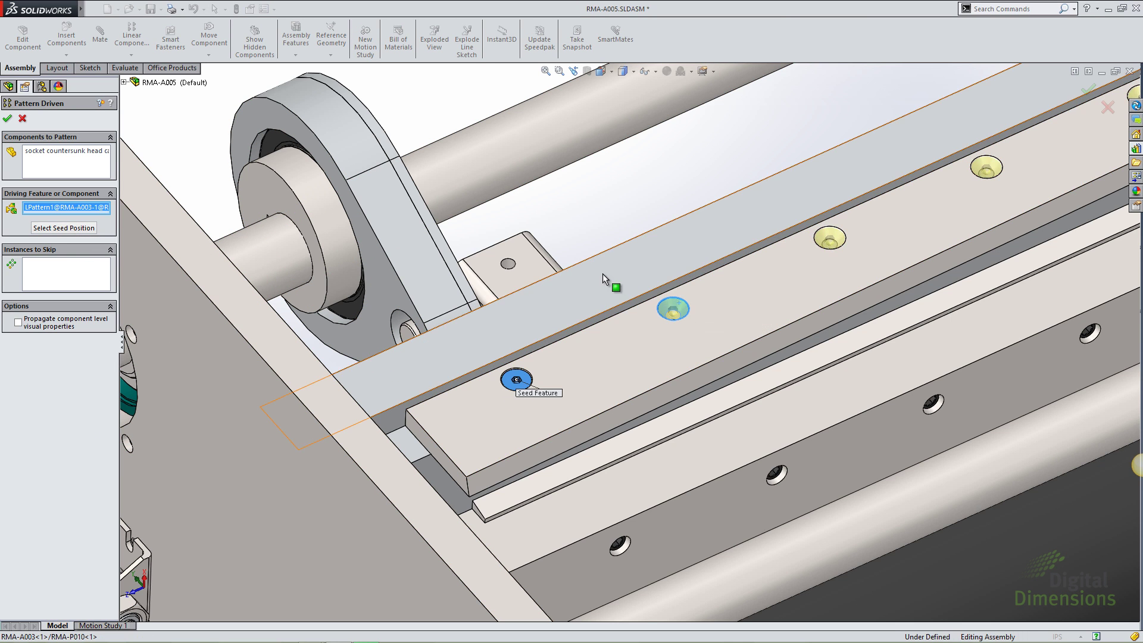
scroll(638, 234, up, 5)
scroll(684, 249, down, 3)
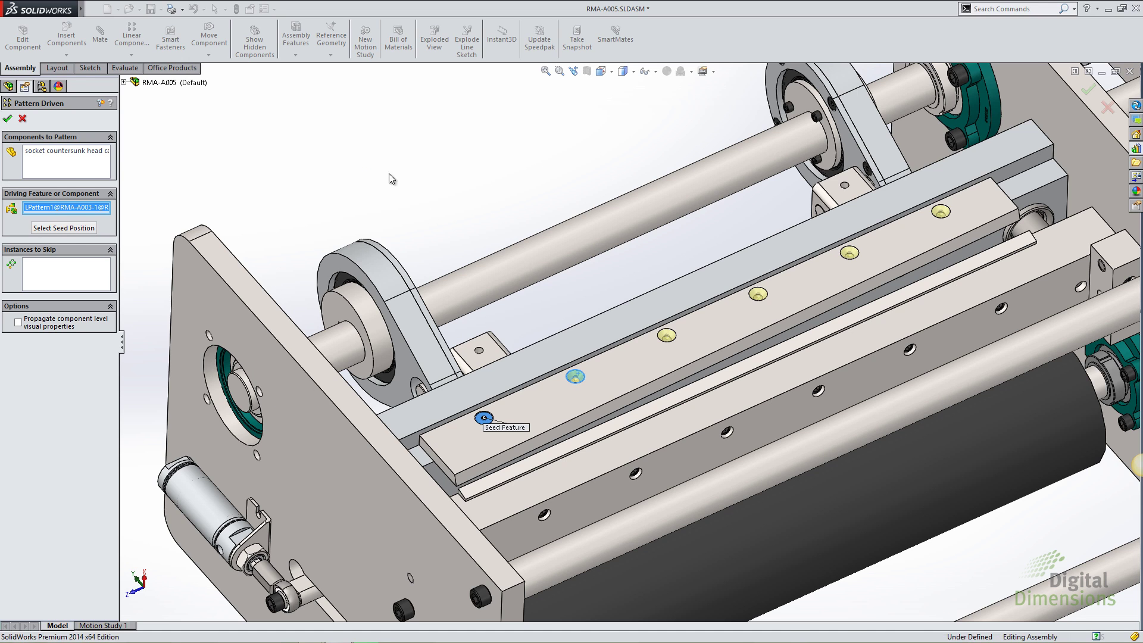
key(Return)
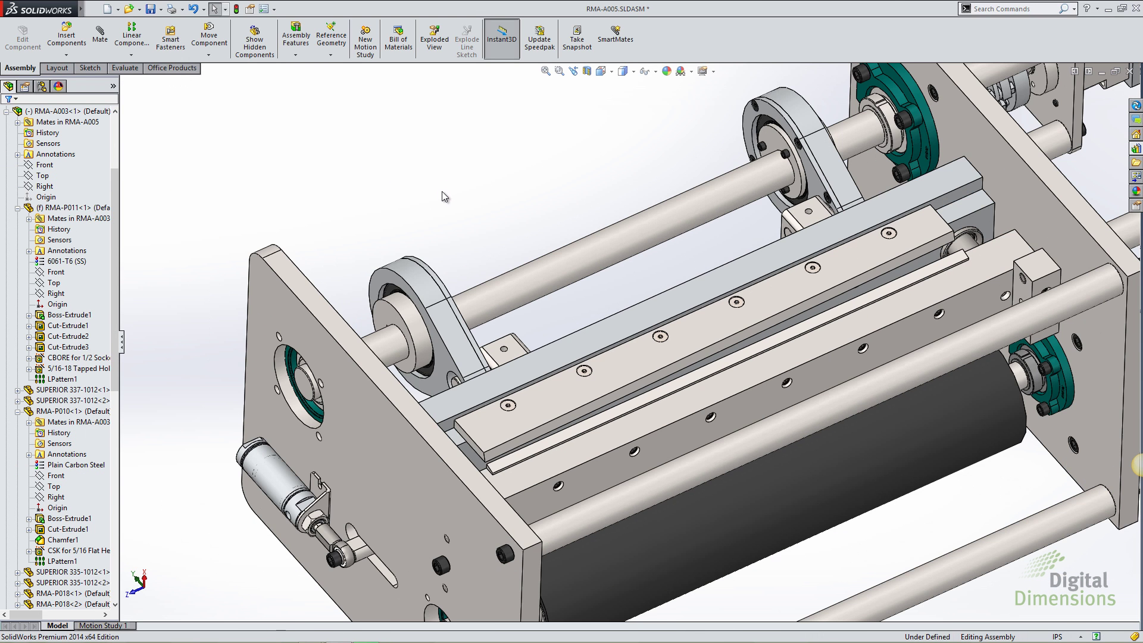
- Bring up the Chain_system3 assembly
mouse_move(41, 9)
click(94, 9)
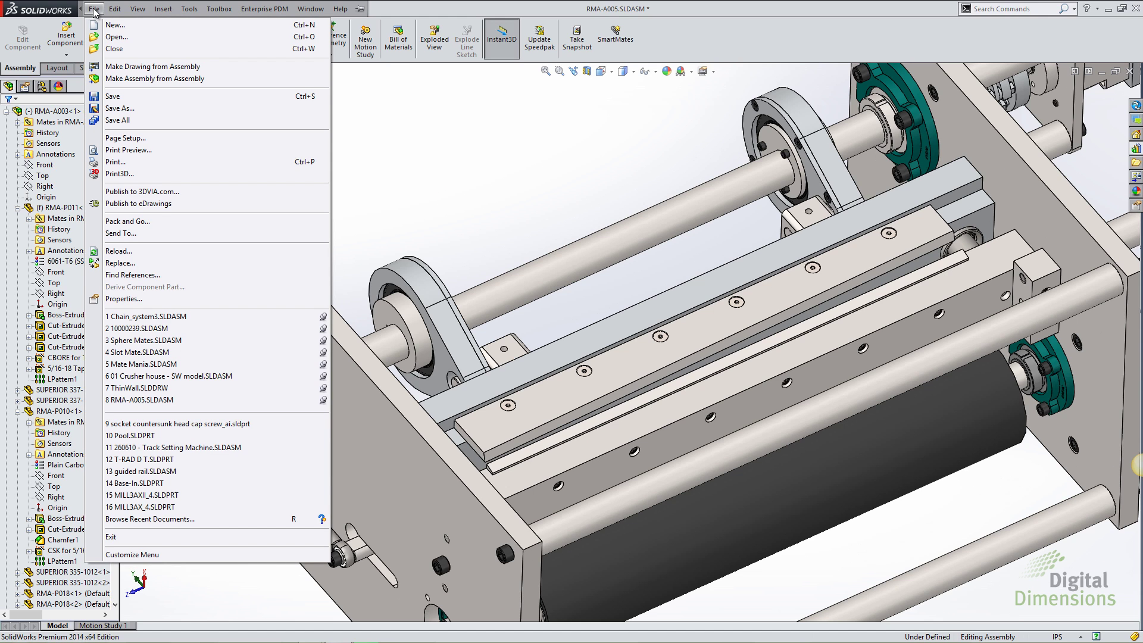
click(351, 298)
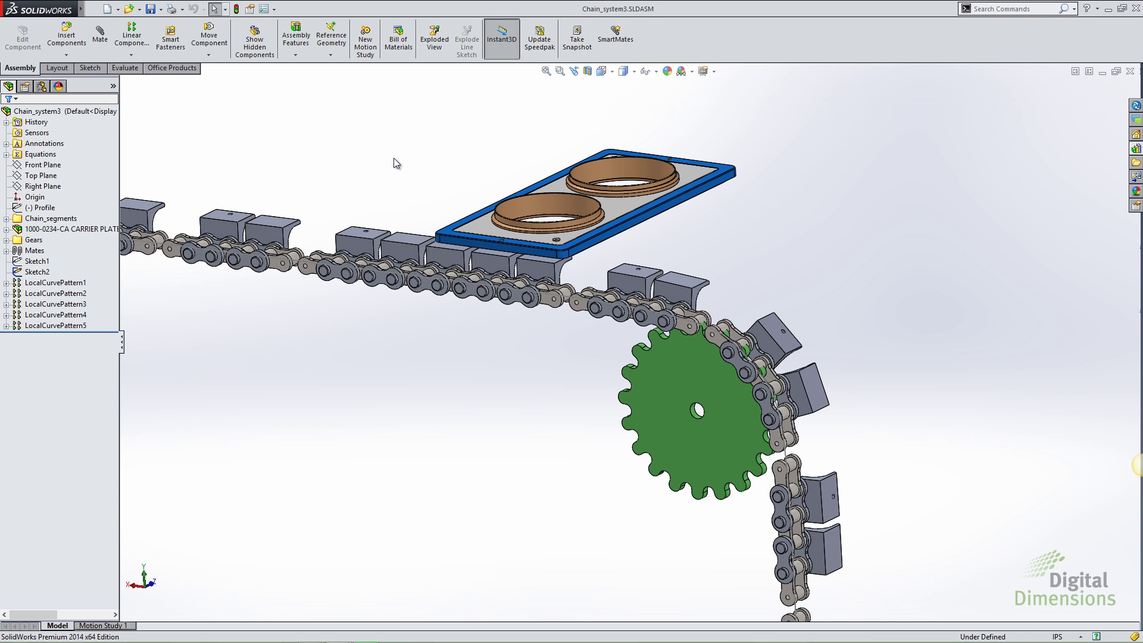
- Start a curve driven component pattern of Support_link<2> and link3<4> using Sketch2 as the path
key(z)
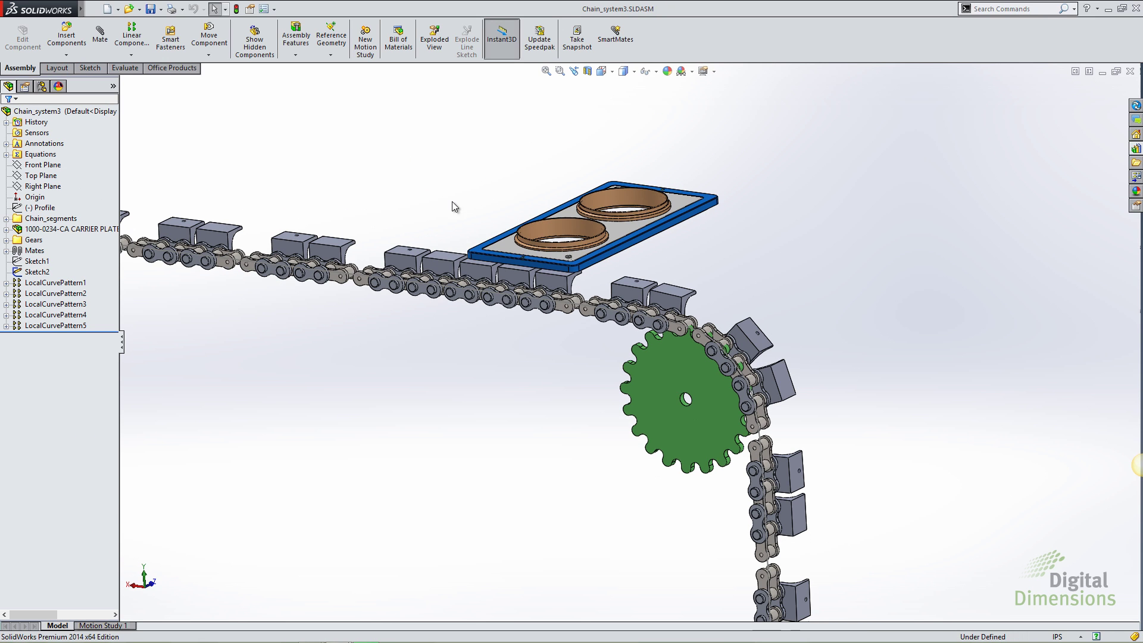
click(131, 55)
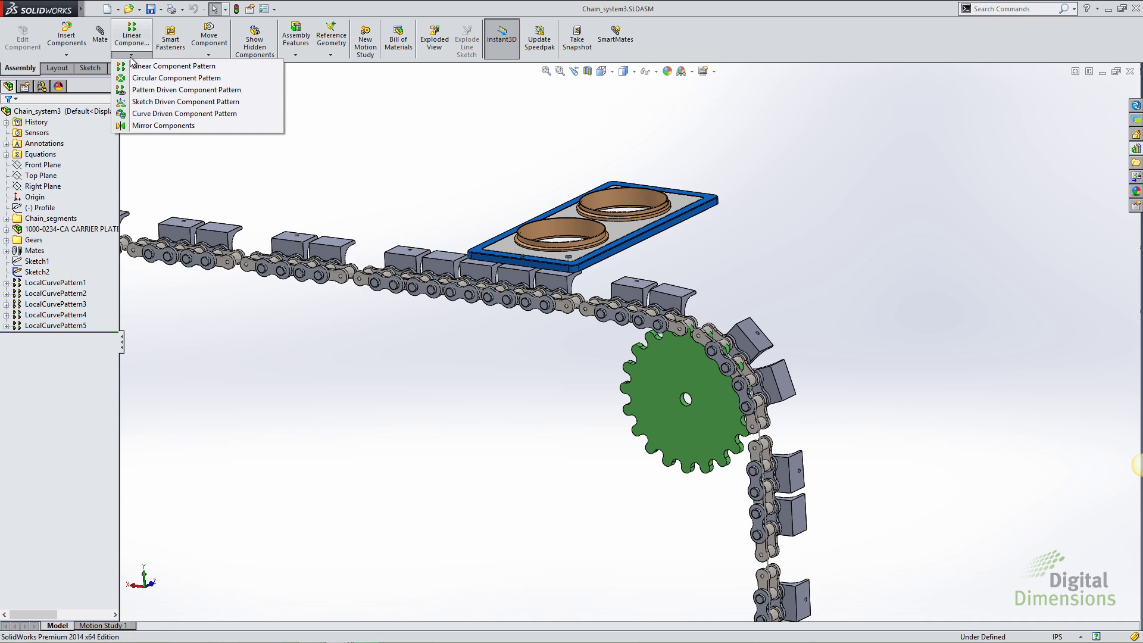
click(156, 113)
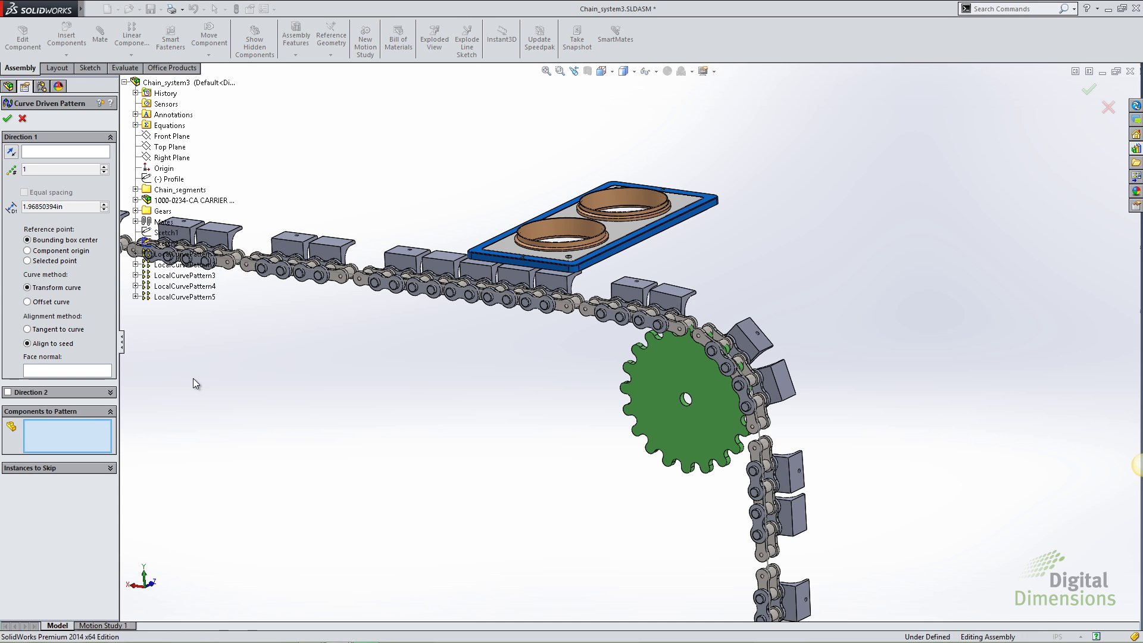
click(461, 265)
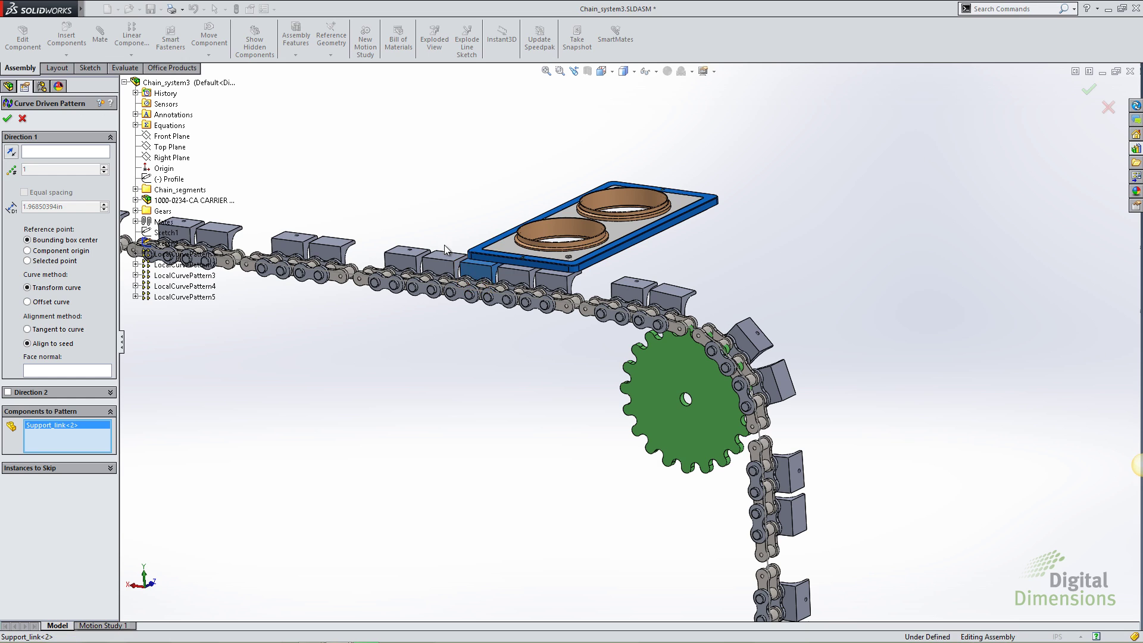
click(461, 292)
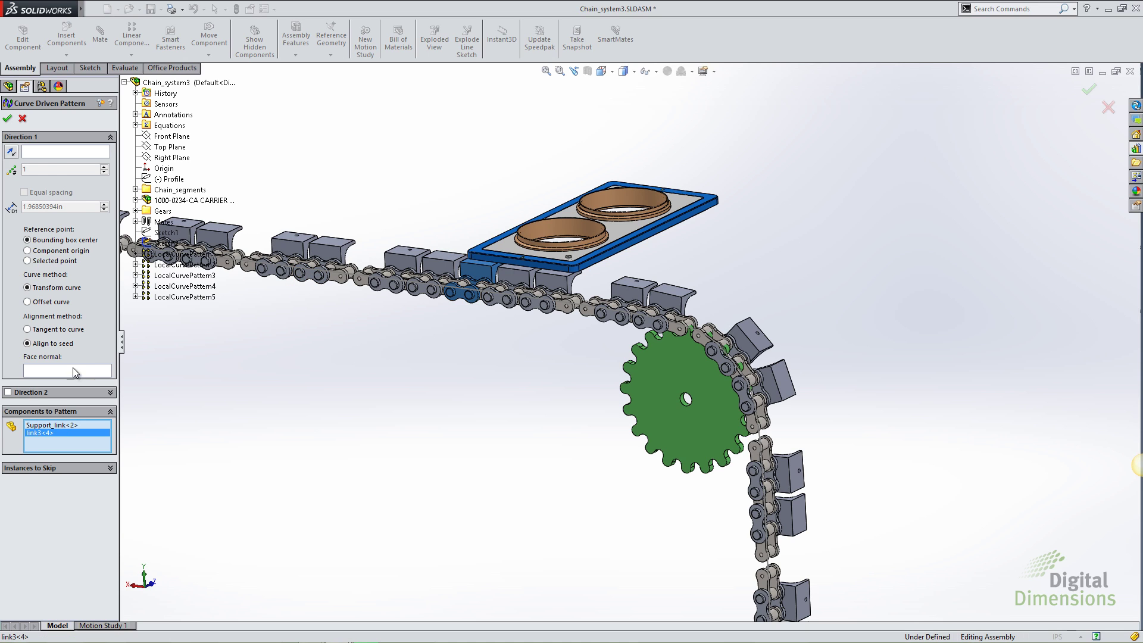
click(62, 153)
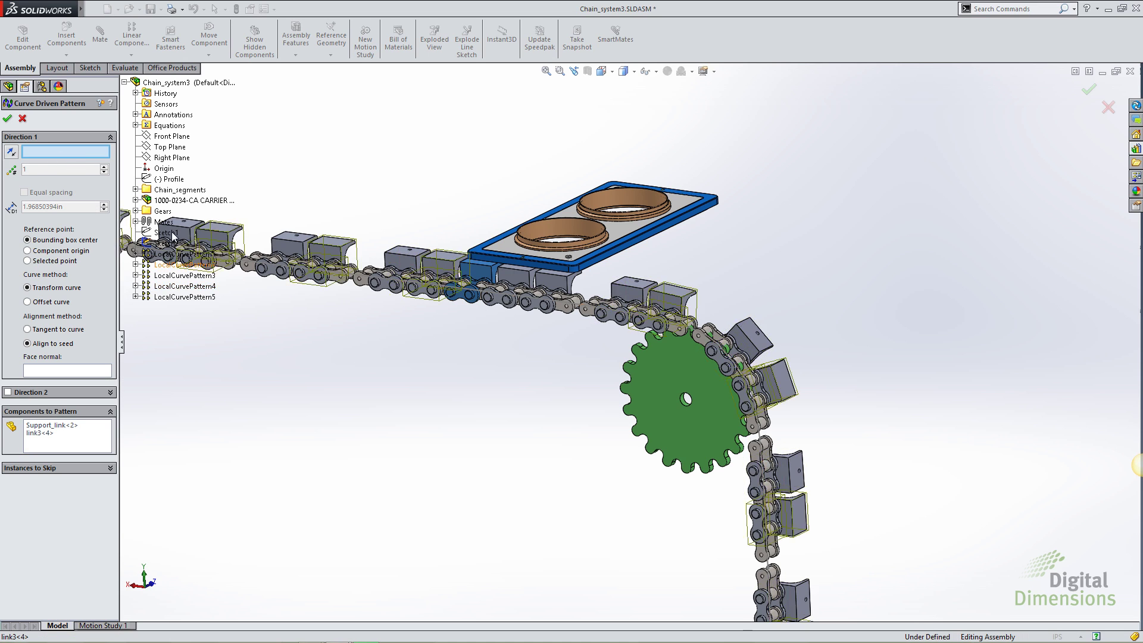
key(z)
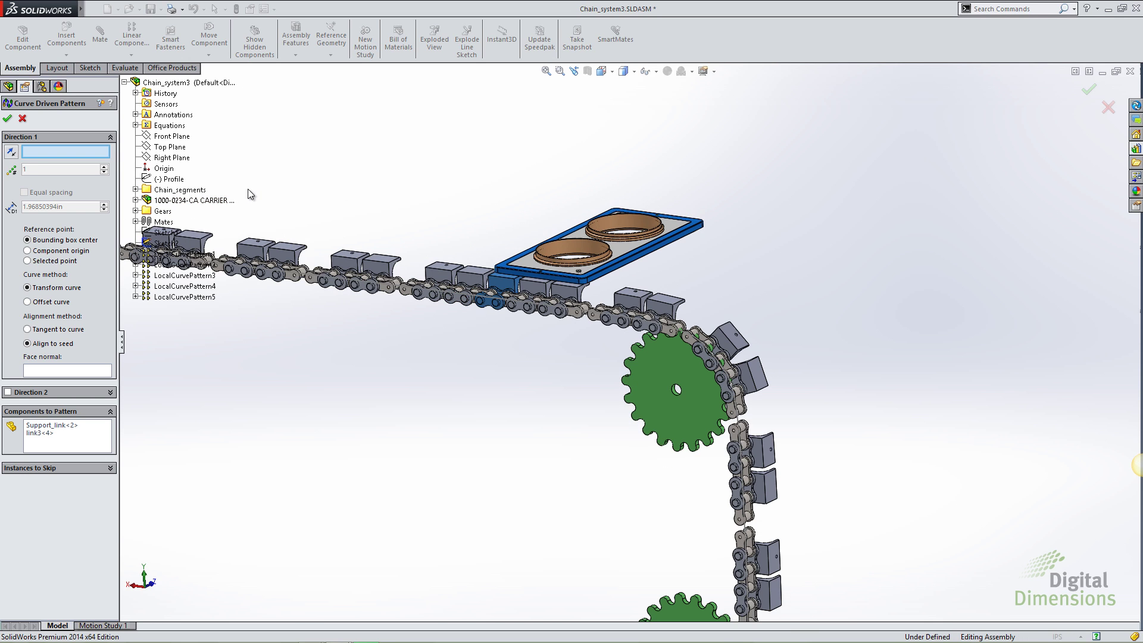
key(z)
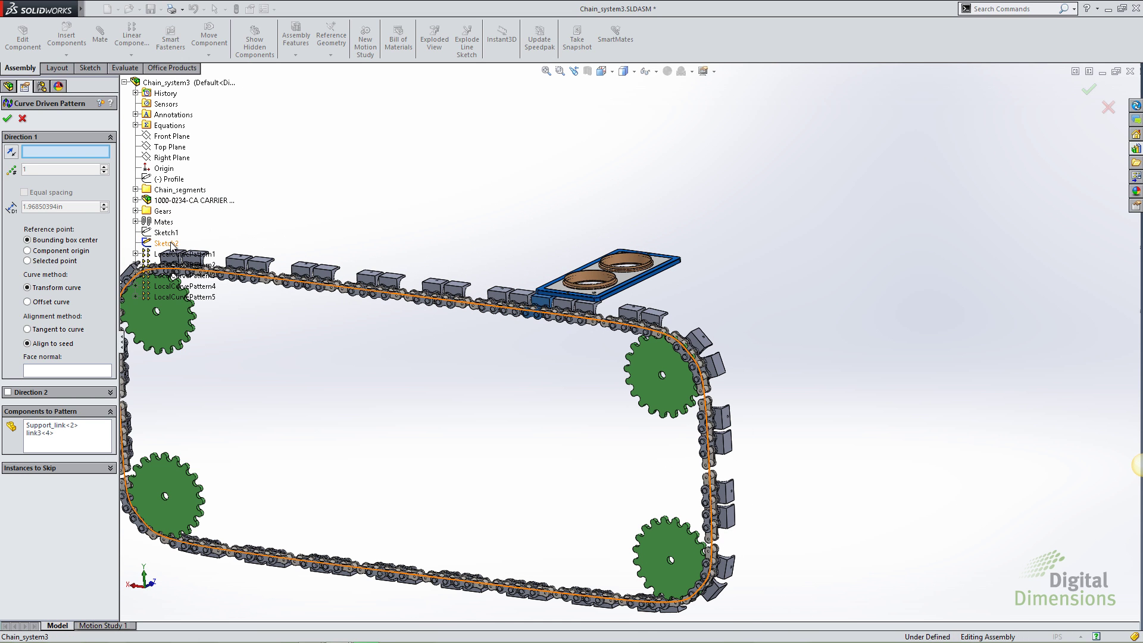
click(168, 244)
scroll(742, 313, down, 3)
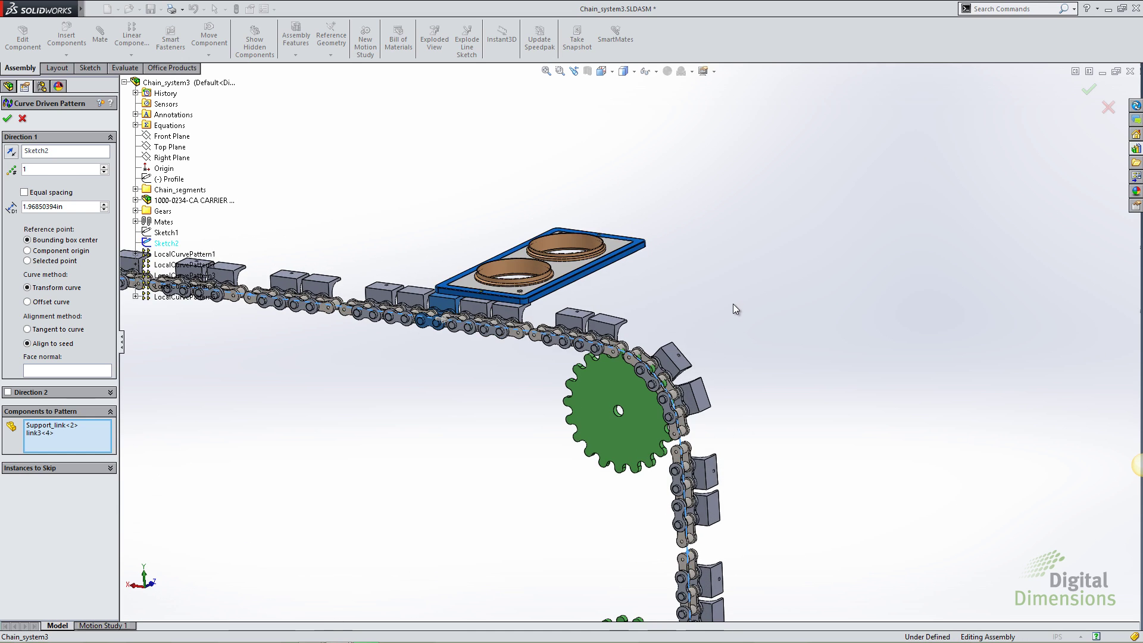
- Set the curve pattern to 24 equally spaced instances aligned tangent to the curve, and create it
click(35, 170)
text(24)
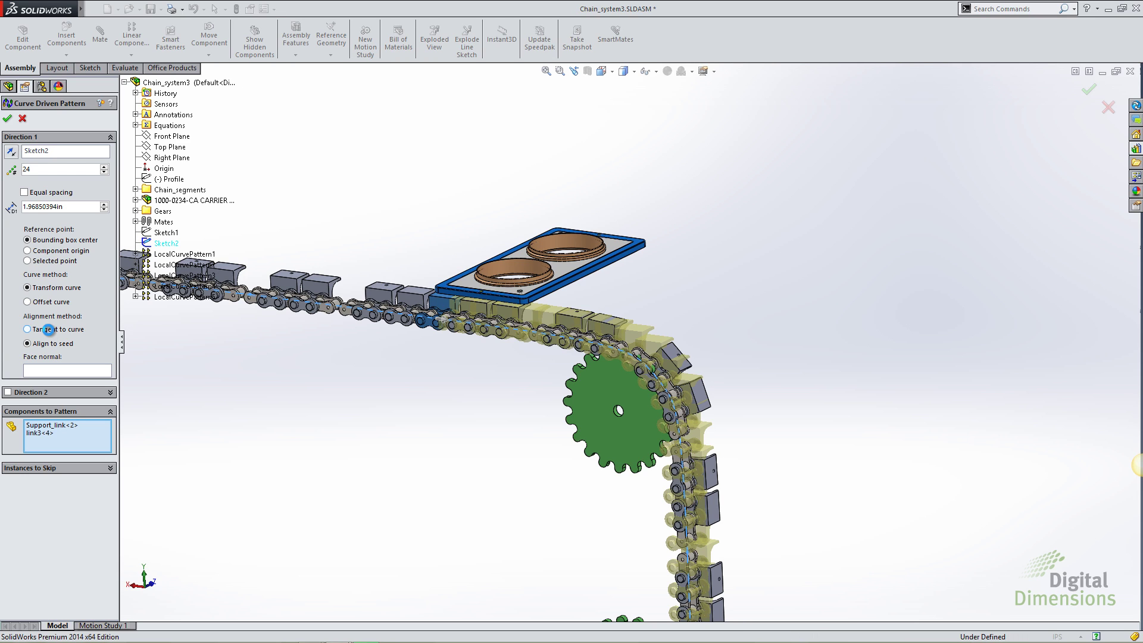
click(27, 329)
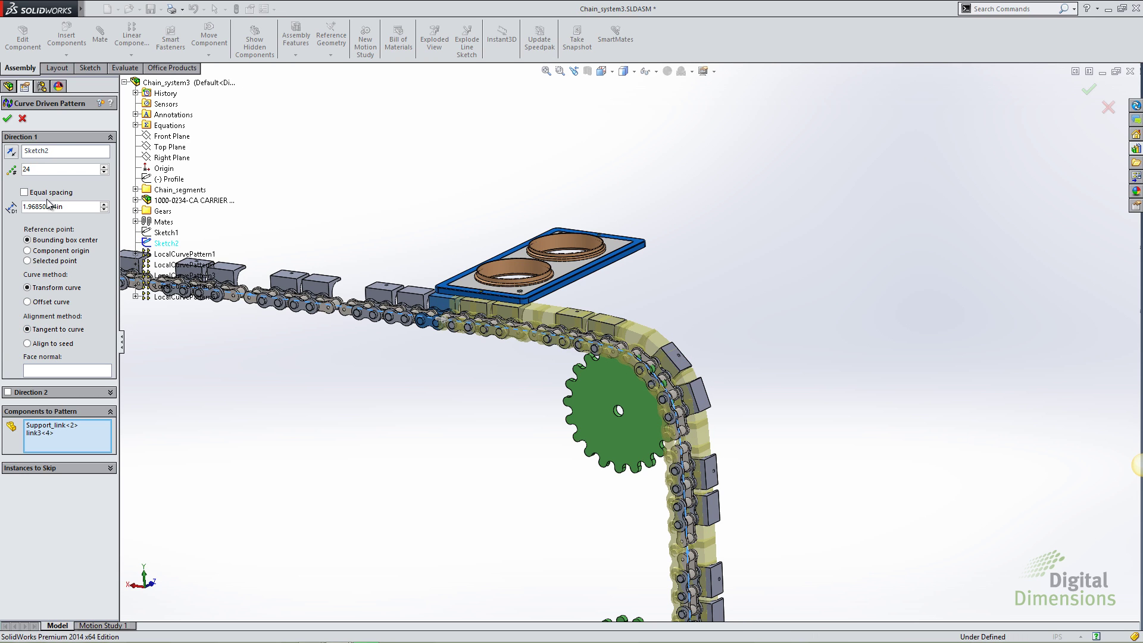
click(24, 192)
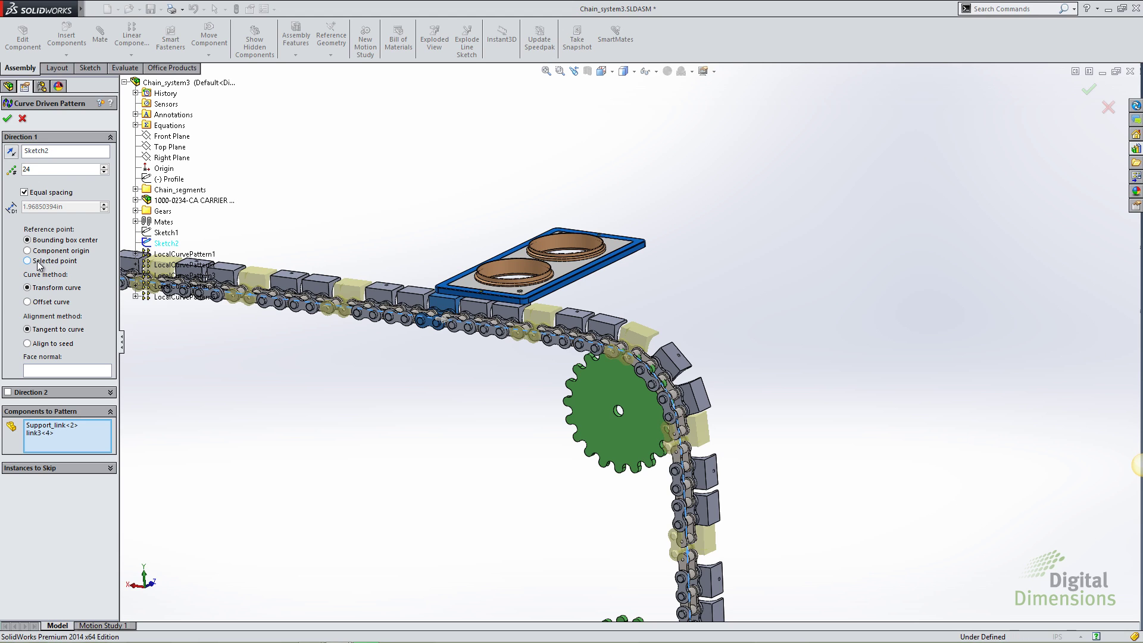
click(7, 118)
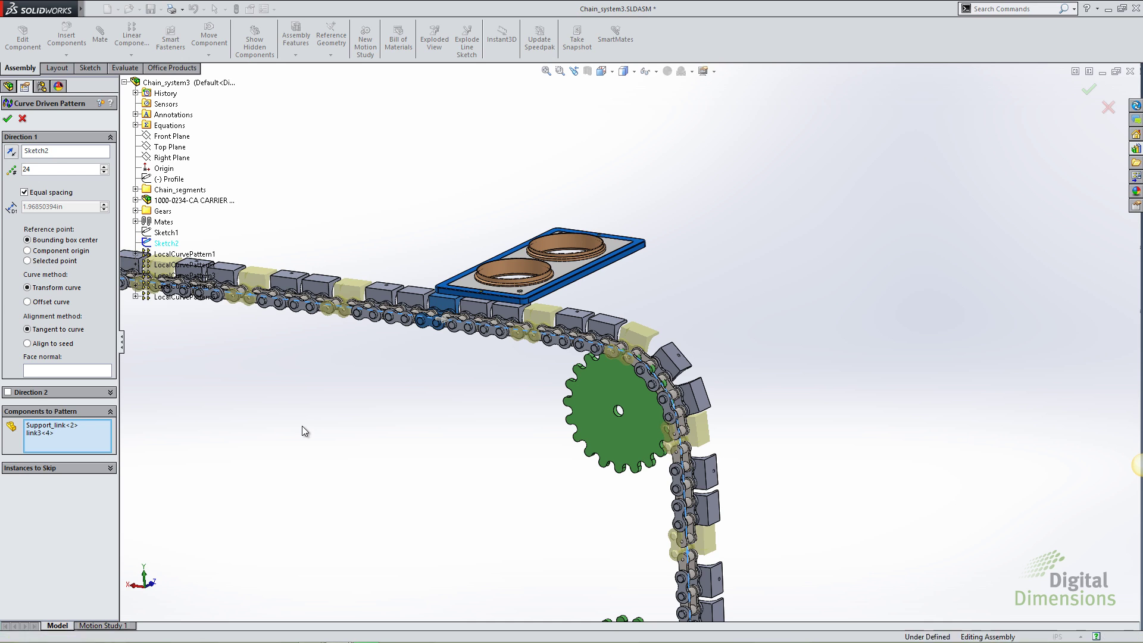
click(60, 337)
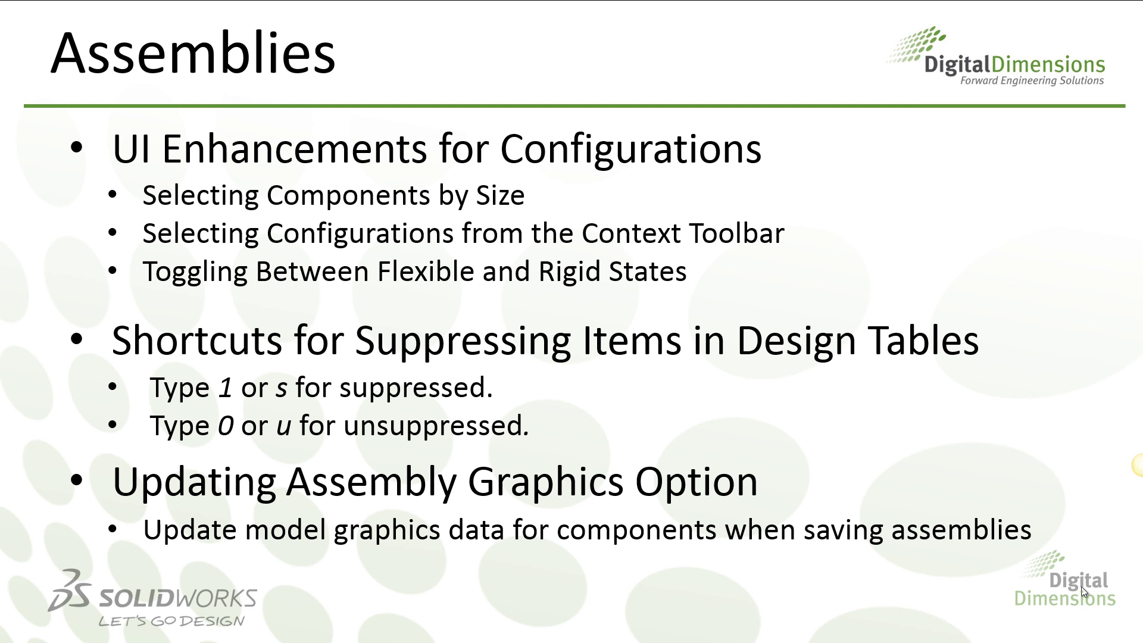
- Switch back to SolidWorks, bring up the 10000239 assembly, and select its components by size at 11% of the assembly size
key(alt+Tab)
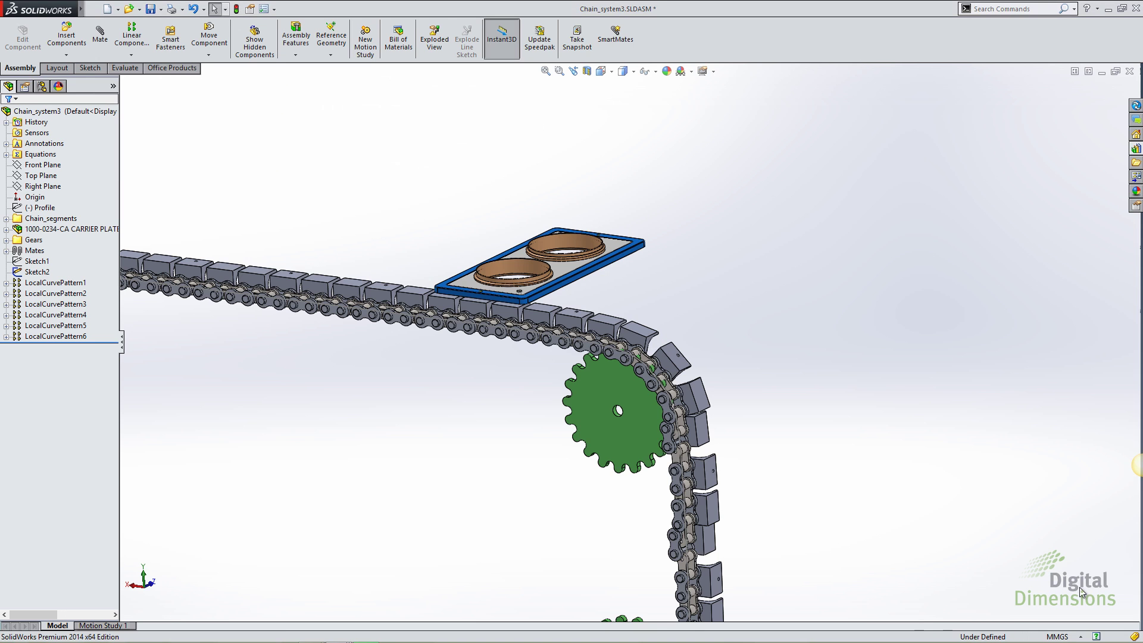
key(ctrl+Tab)
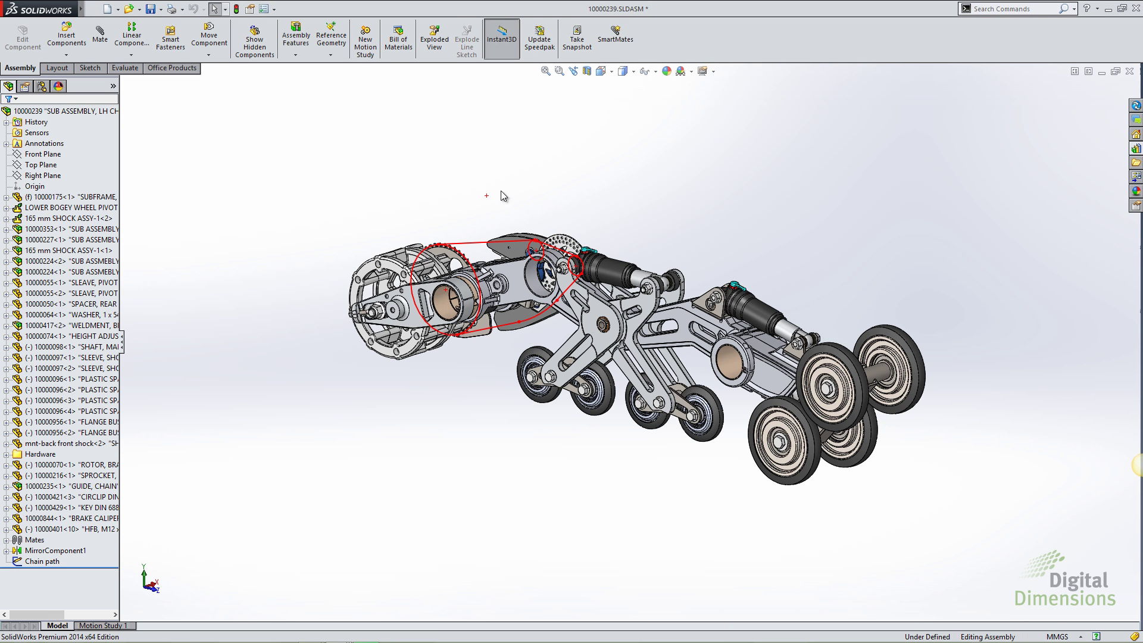
click(225, 10)
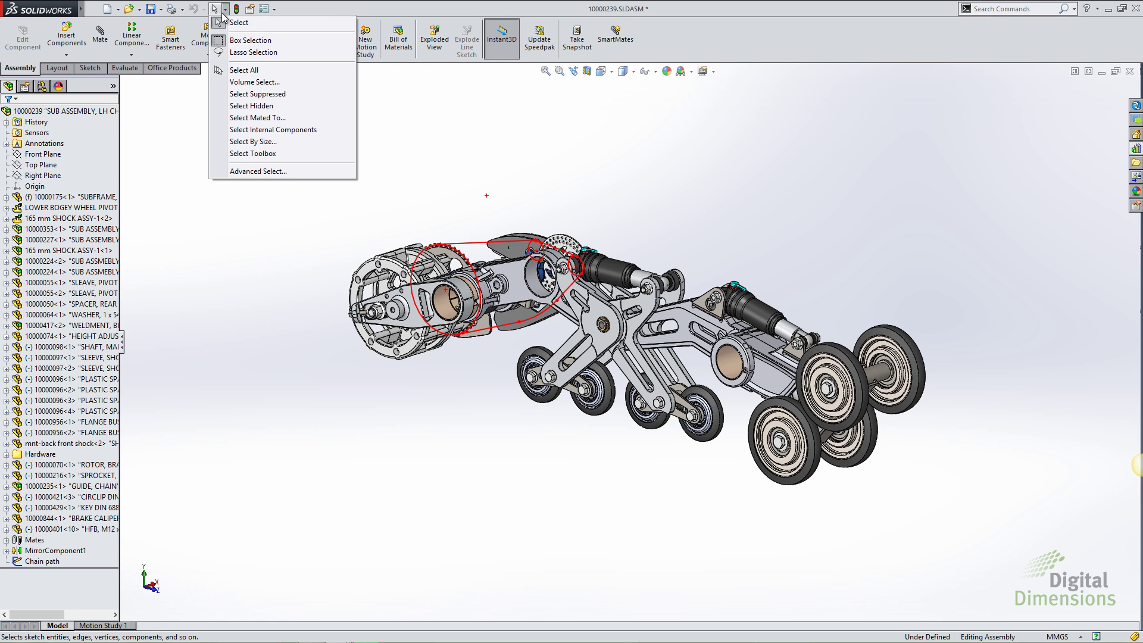
click(244, 143)
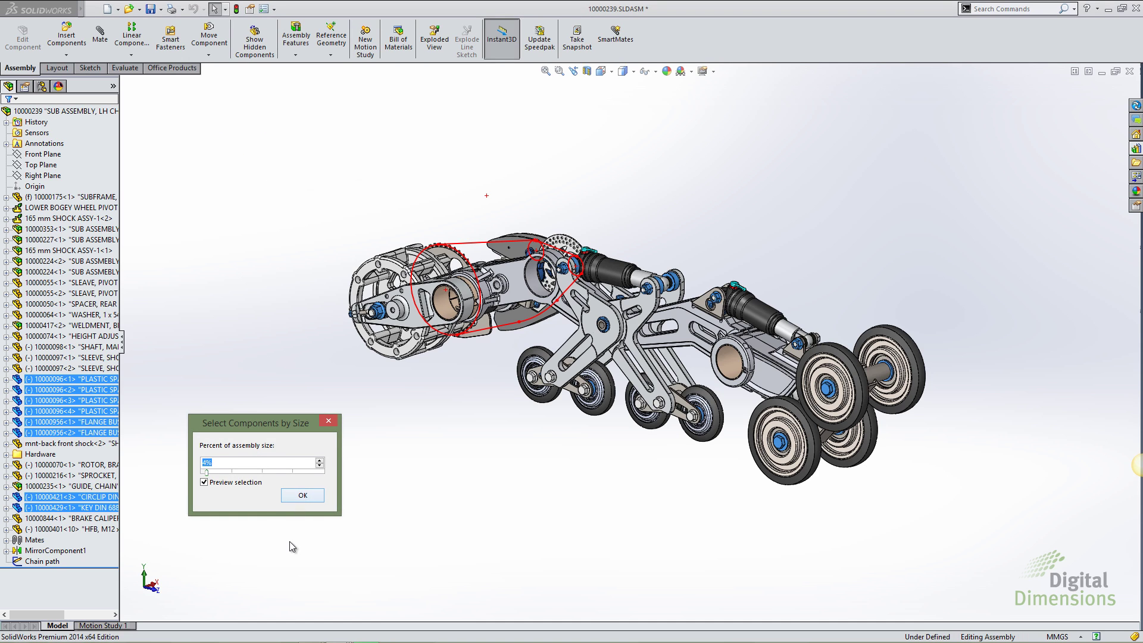
mouse_move(207, 473)
mouse_down()
mouse_move(232, 476)
mouse_move(215, 475)
mouse_up()
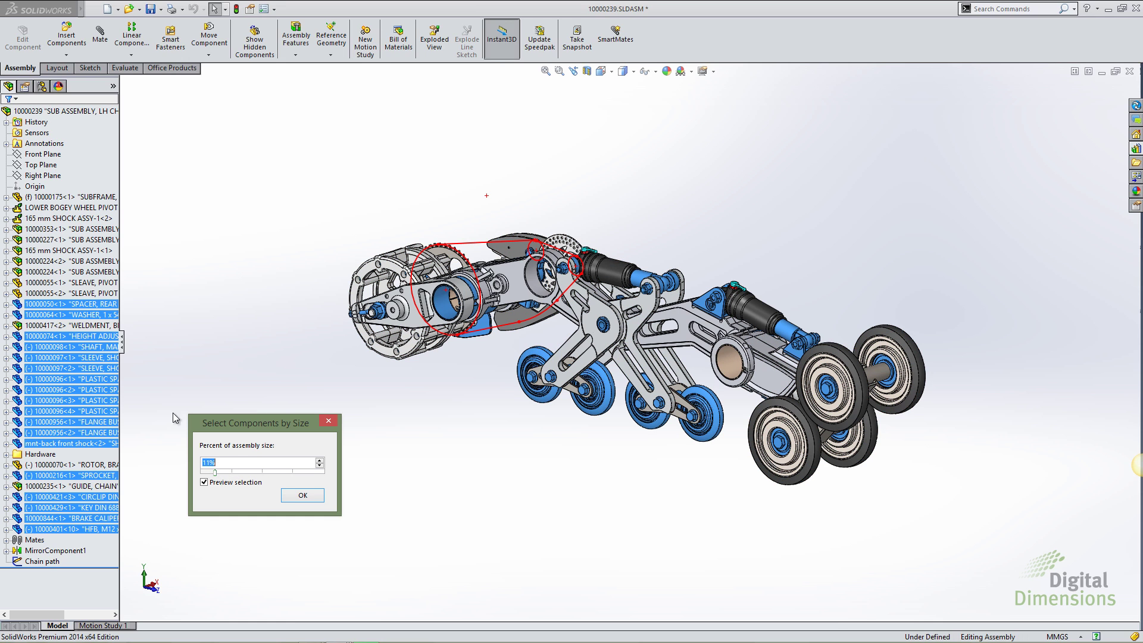
click(292, 495)
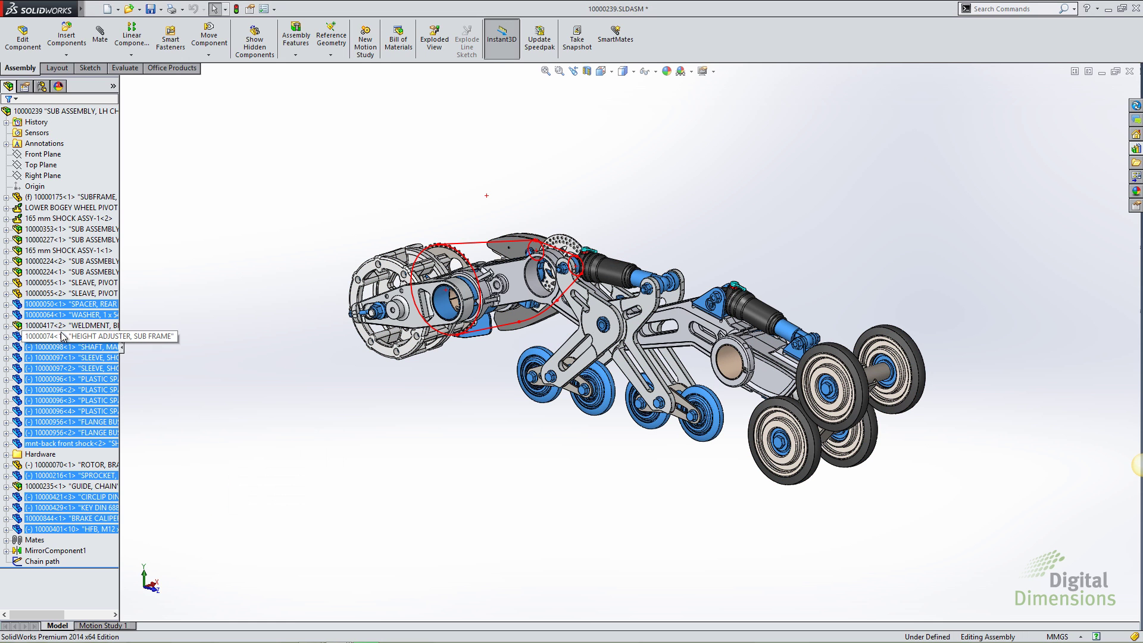
right_click(67, 338)
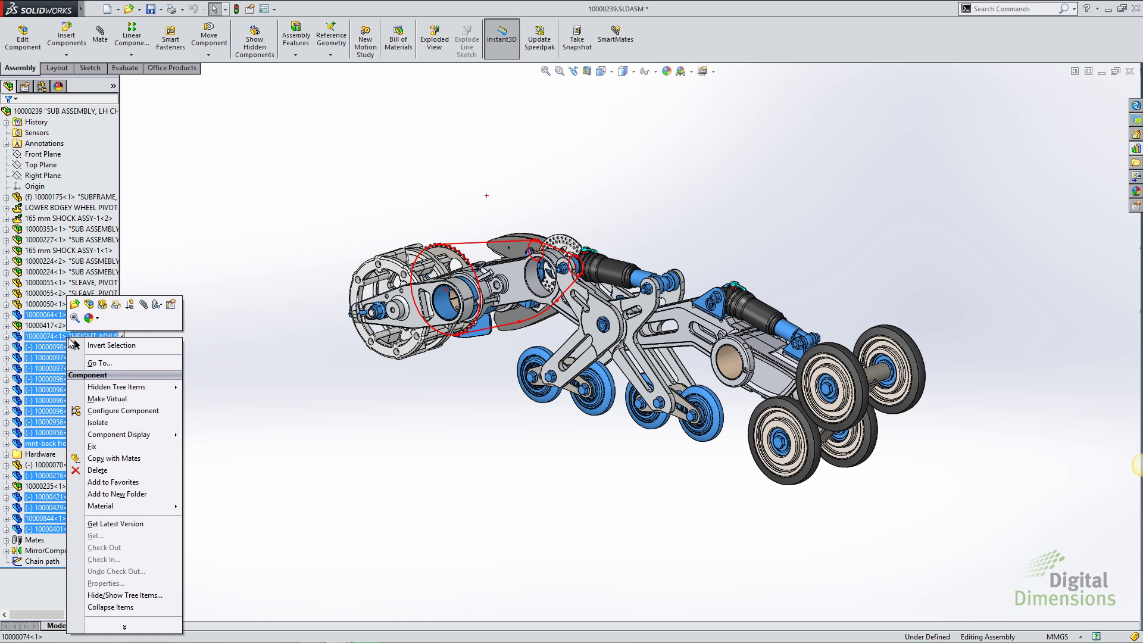
click(341, 441)
- Select the rear shock's parent subassembly, 165 mm SHOCK ASSY-1<1>, and switch it to the Retracted configuration
scroll(786, 274, down, 5)
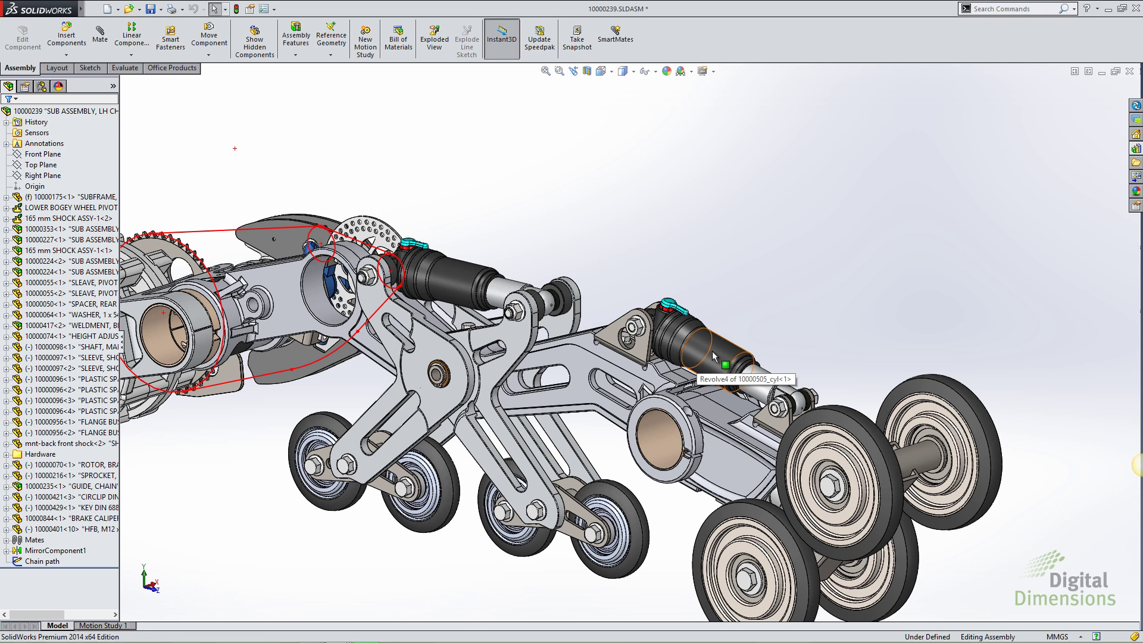
click(713, 354)
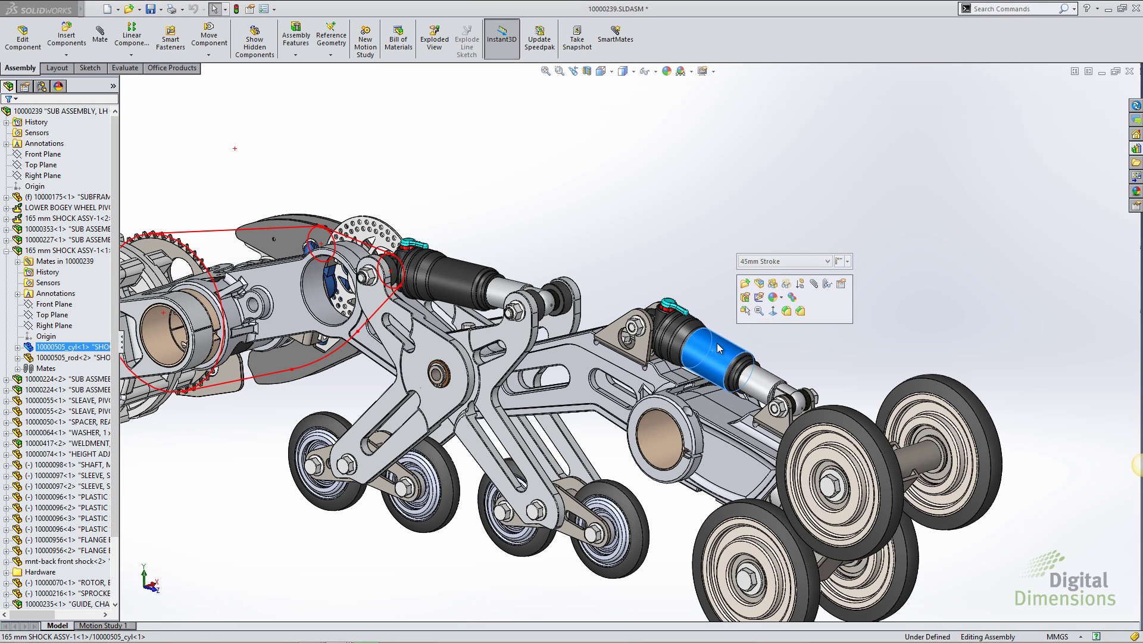
right_click(718, 347)
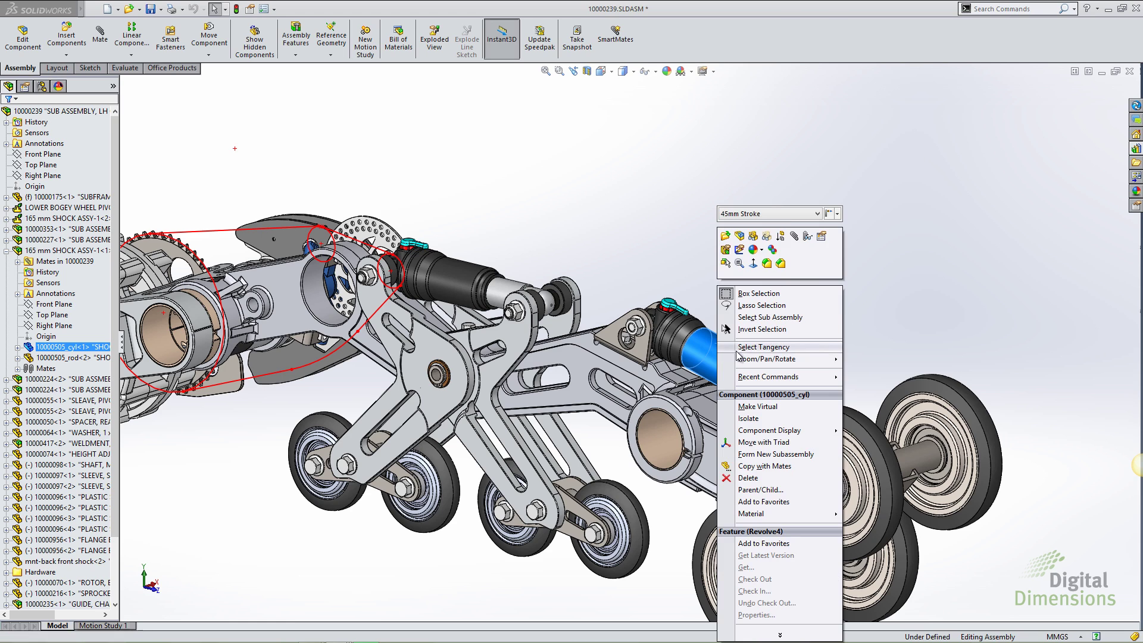
click(752, 321)
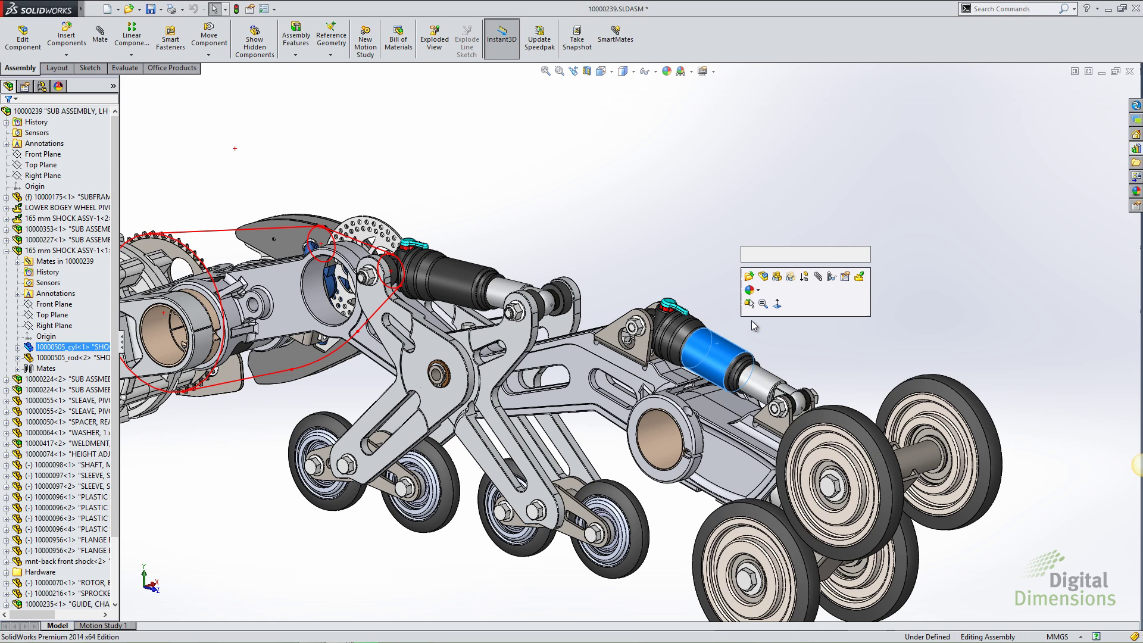
click(818, 260)
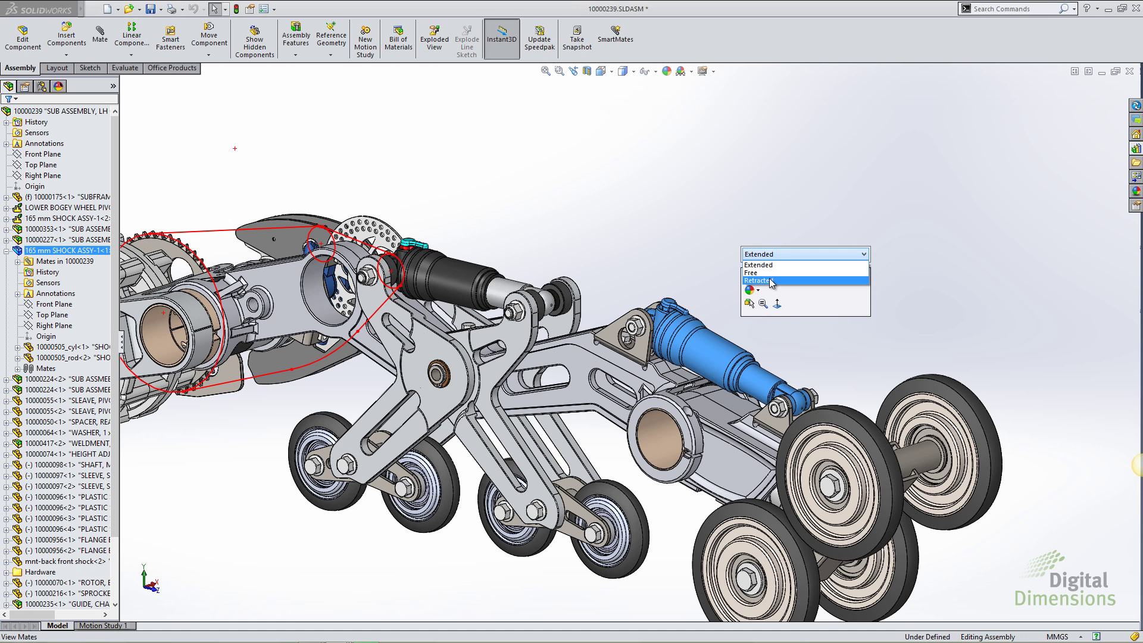
click(770, 281)
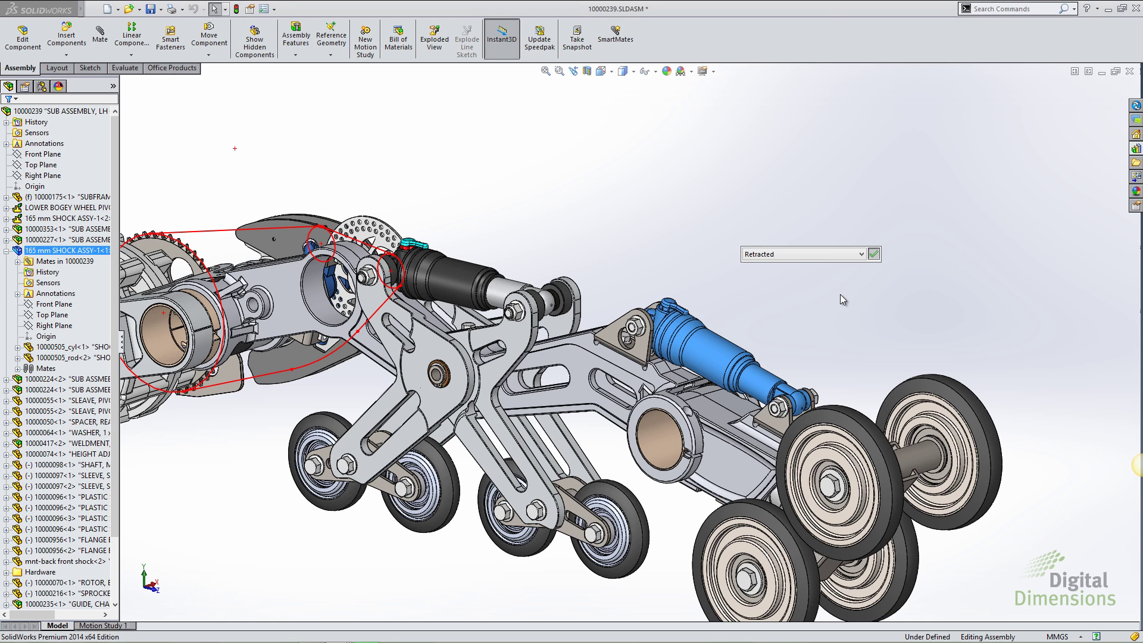
key(Return)
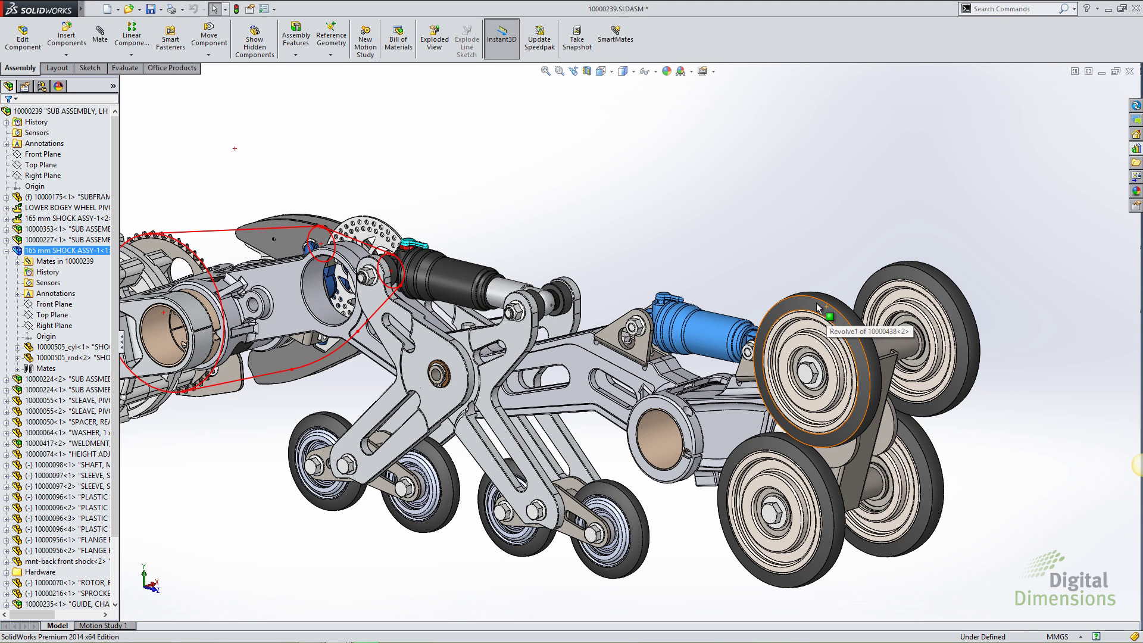
- Make the rear shock subassembly, 165 mm SHOCK ASSY-1<1>, flexible
right_click(717, 332)
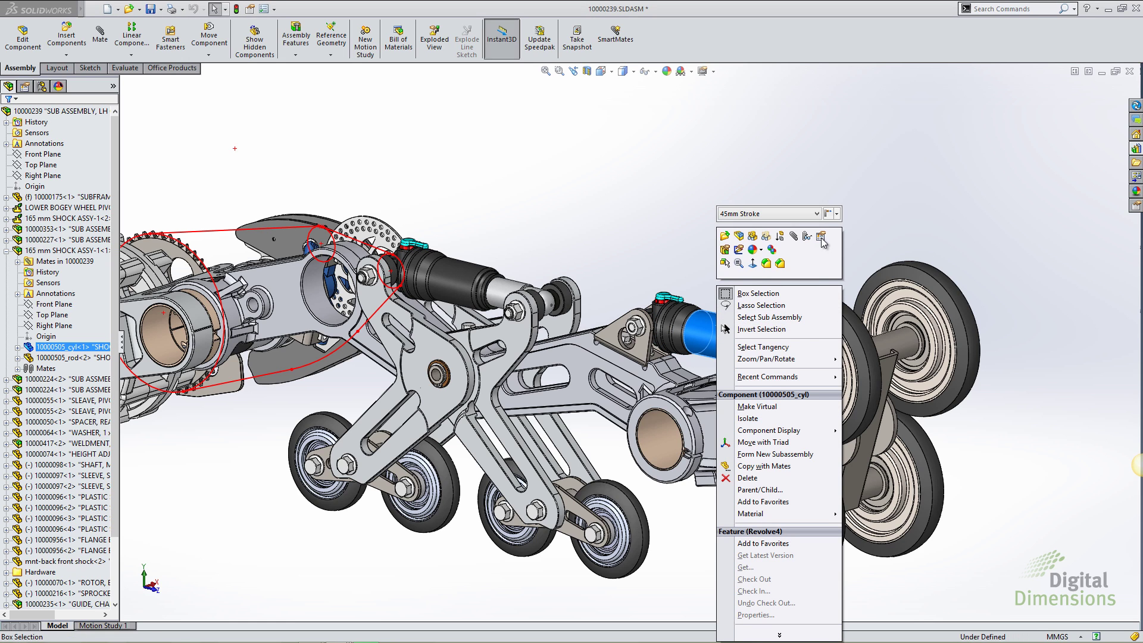
click(768, 316)
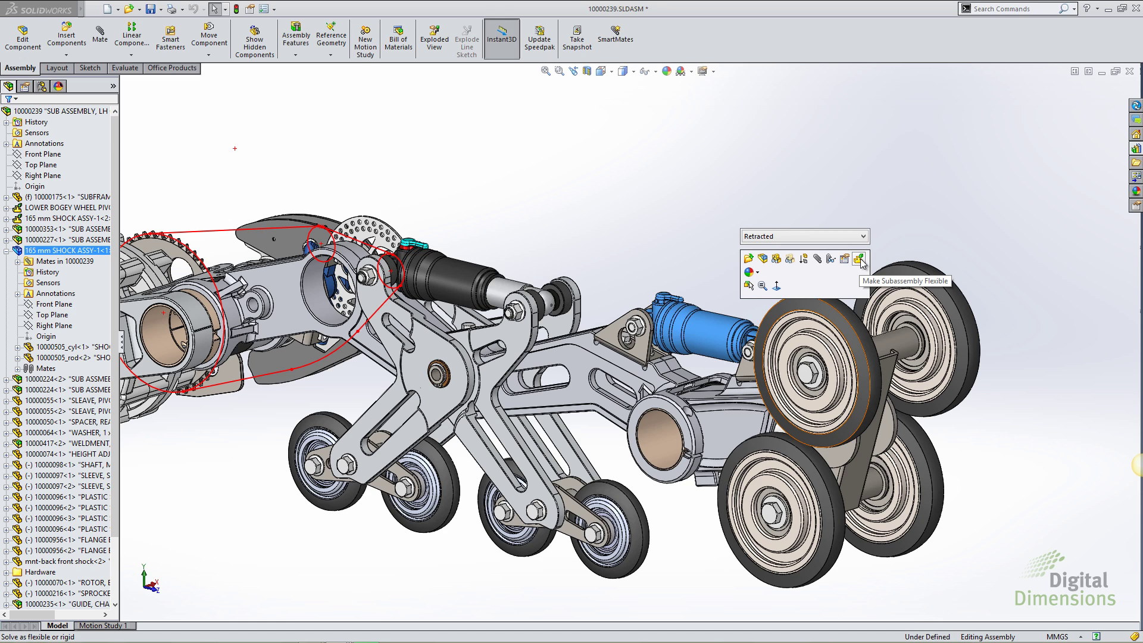
click(859, 259)
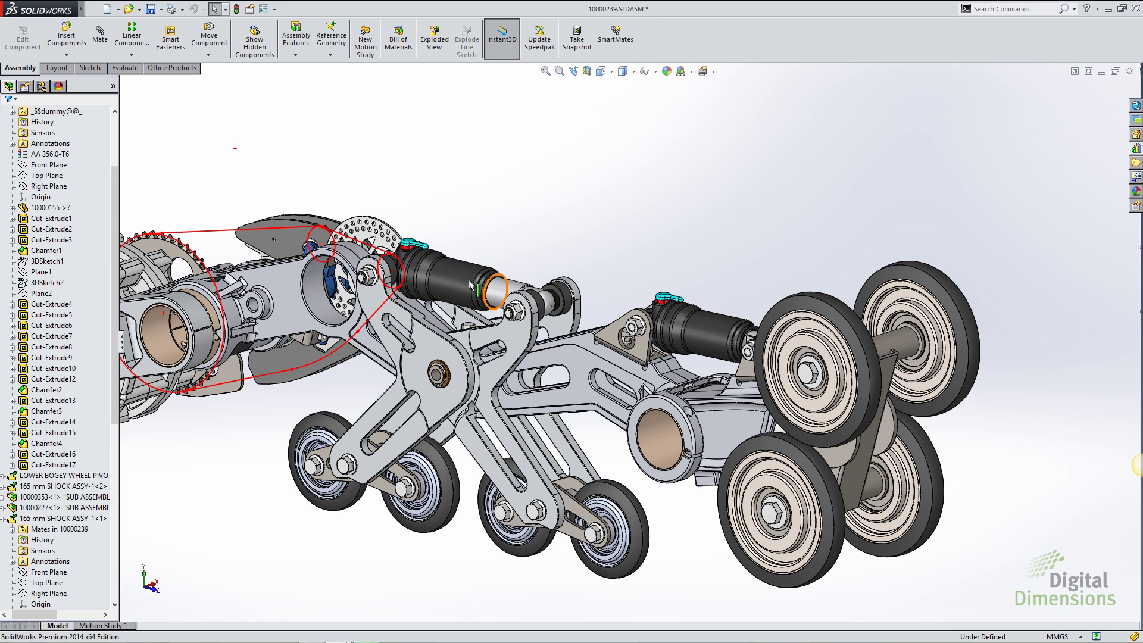
- Select the front shock's parent subassembly, 165 mm SHOCK ASSY-1<2>, and make it rigid
click(485, 295)
right_click(470, 281)
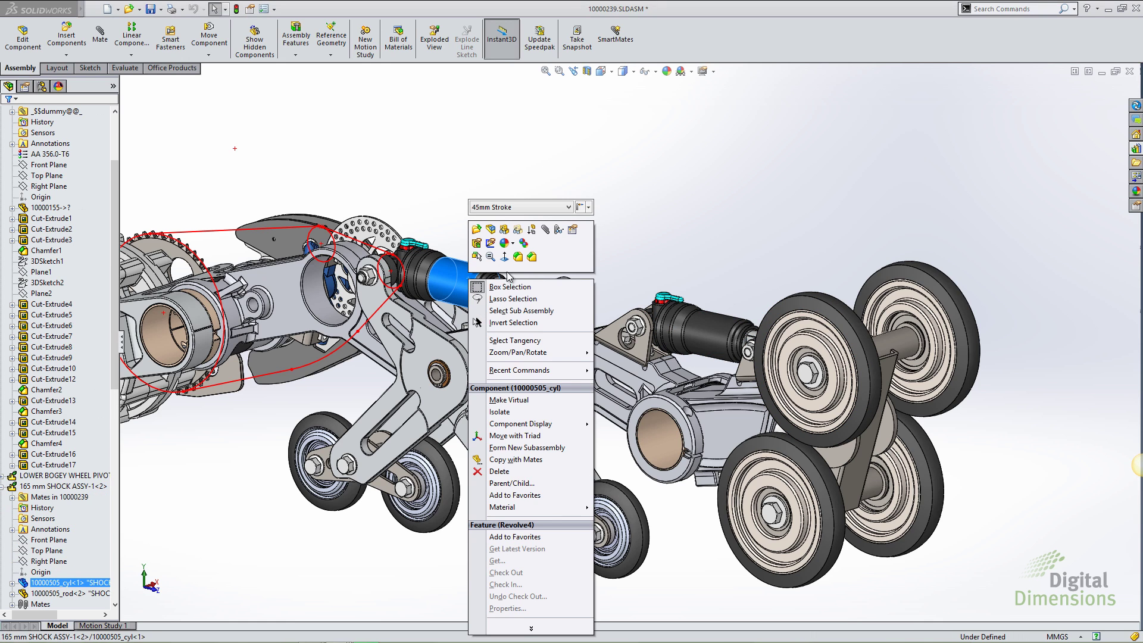
click(523, 310)
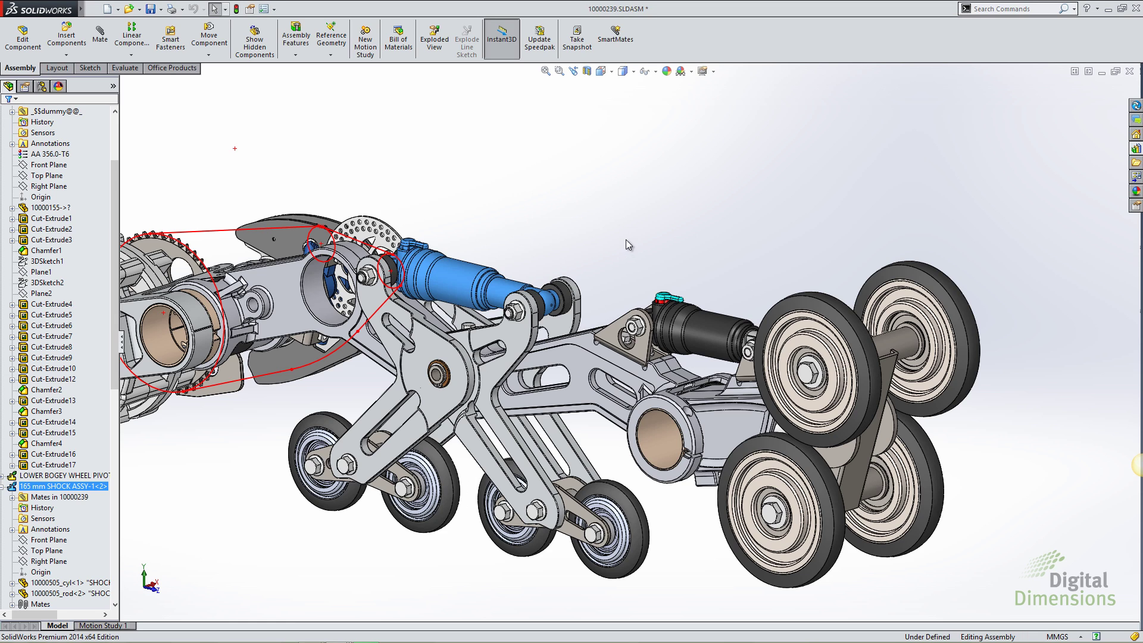
click(648, 241)
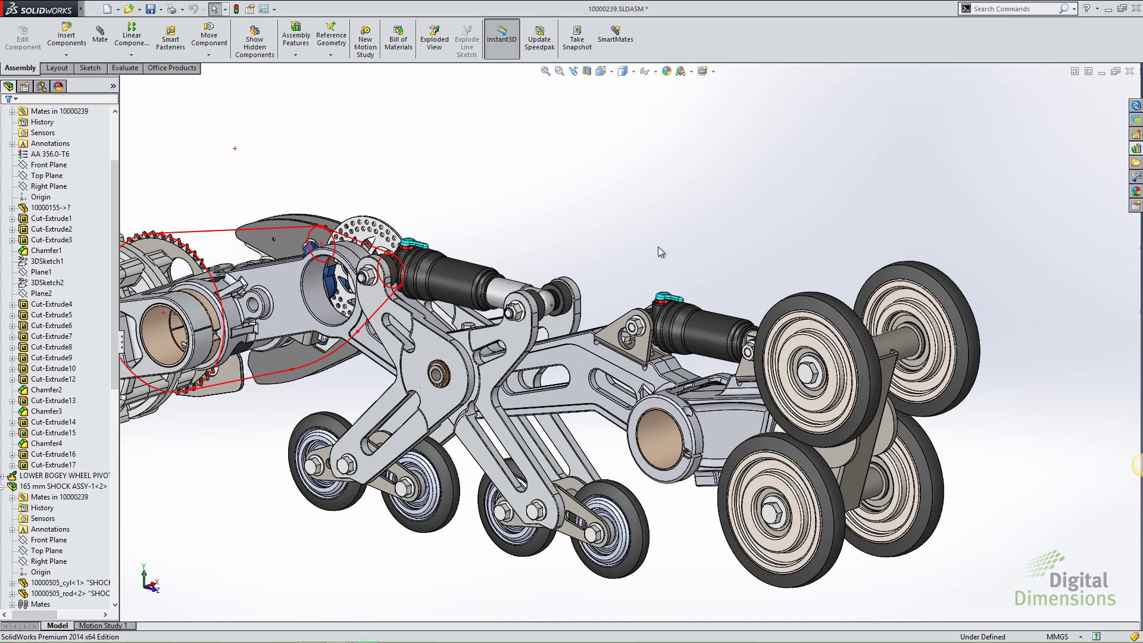
scroll(659, 247, up, 3)
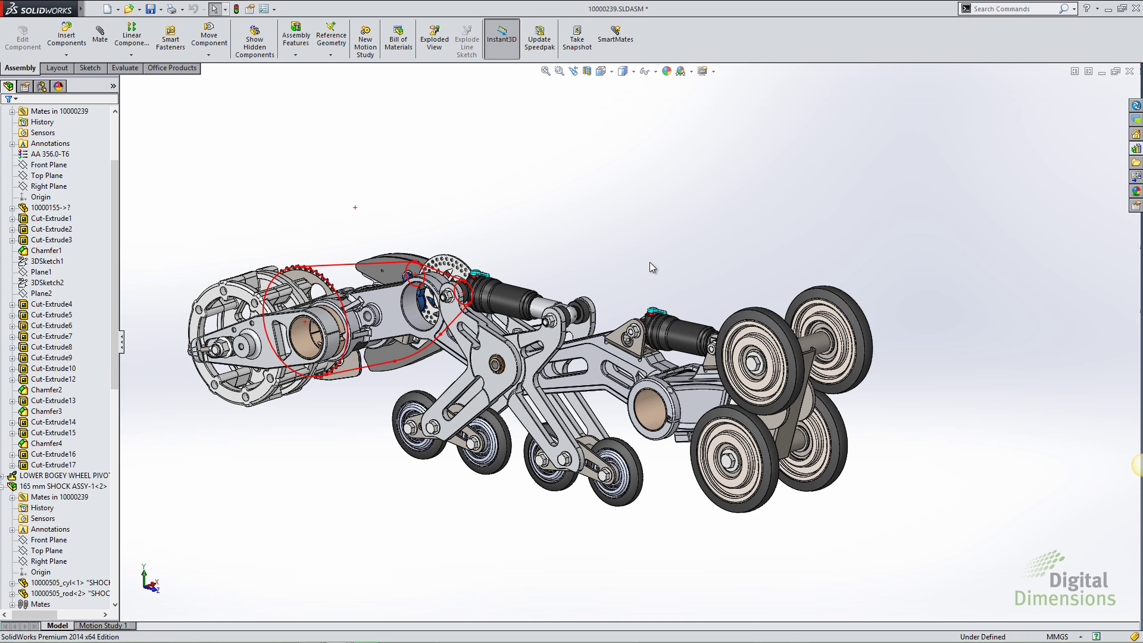
- Bring up the Slot Mate assembly in SolidWorks and open its design table for editing
key(alt+Tab)
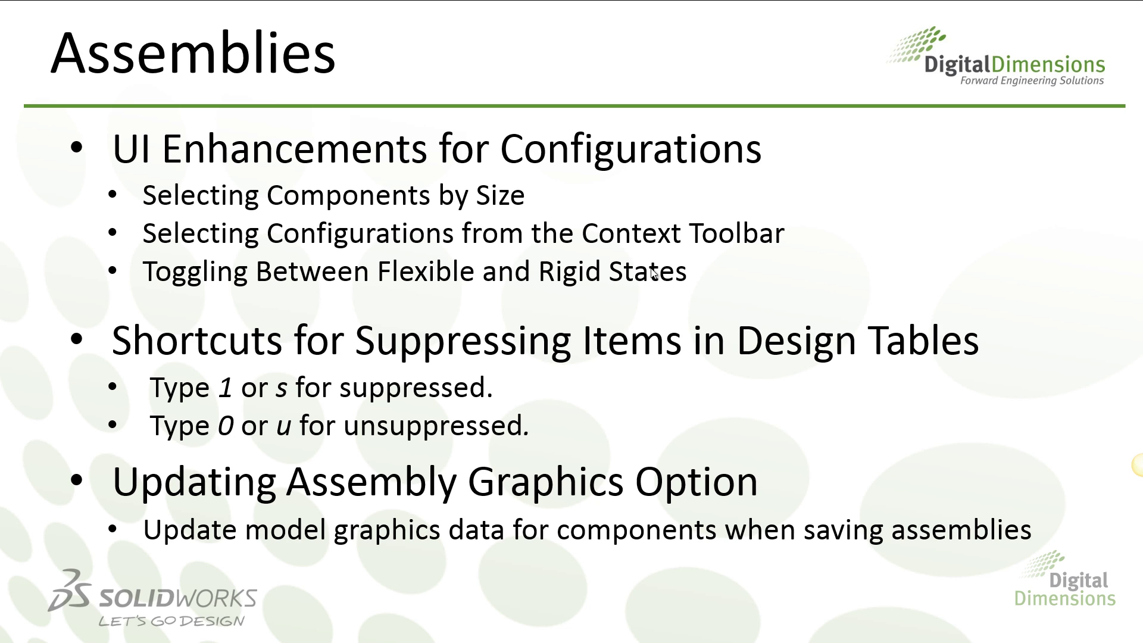
key(alt+Tab)
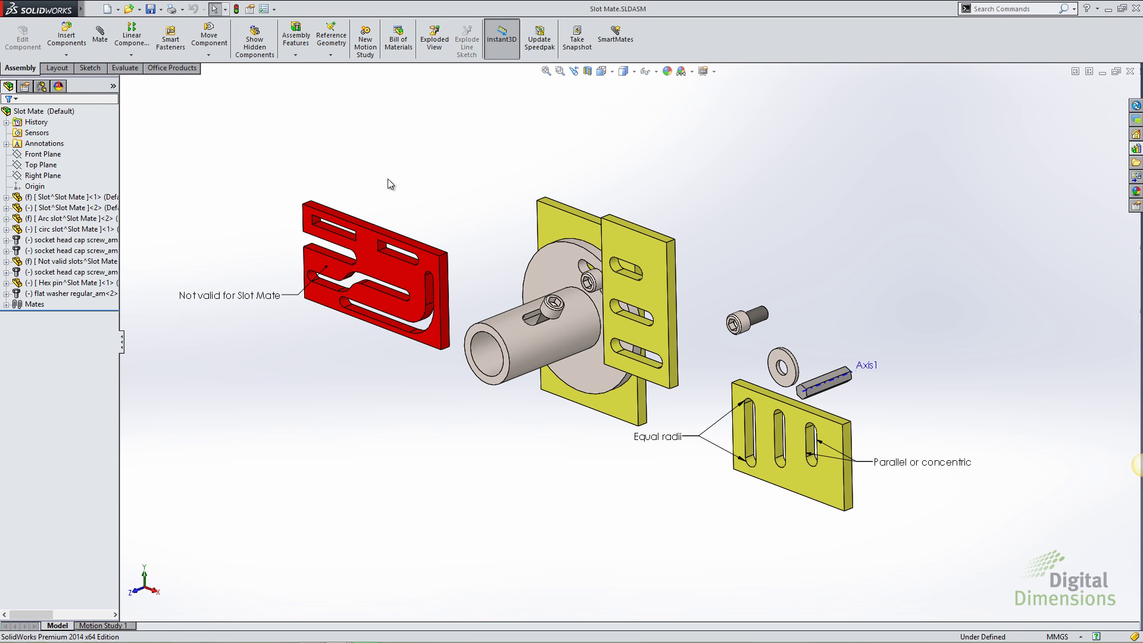
click(42, 86)
click(47, 135)
right_click(47, 136)
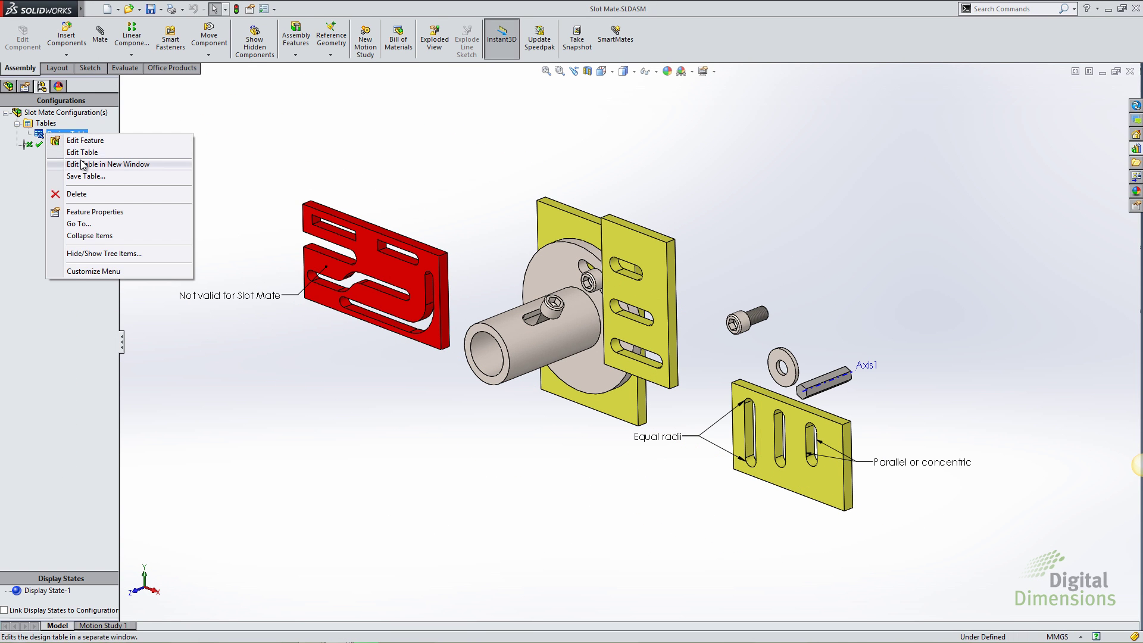
click(243, 167)
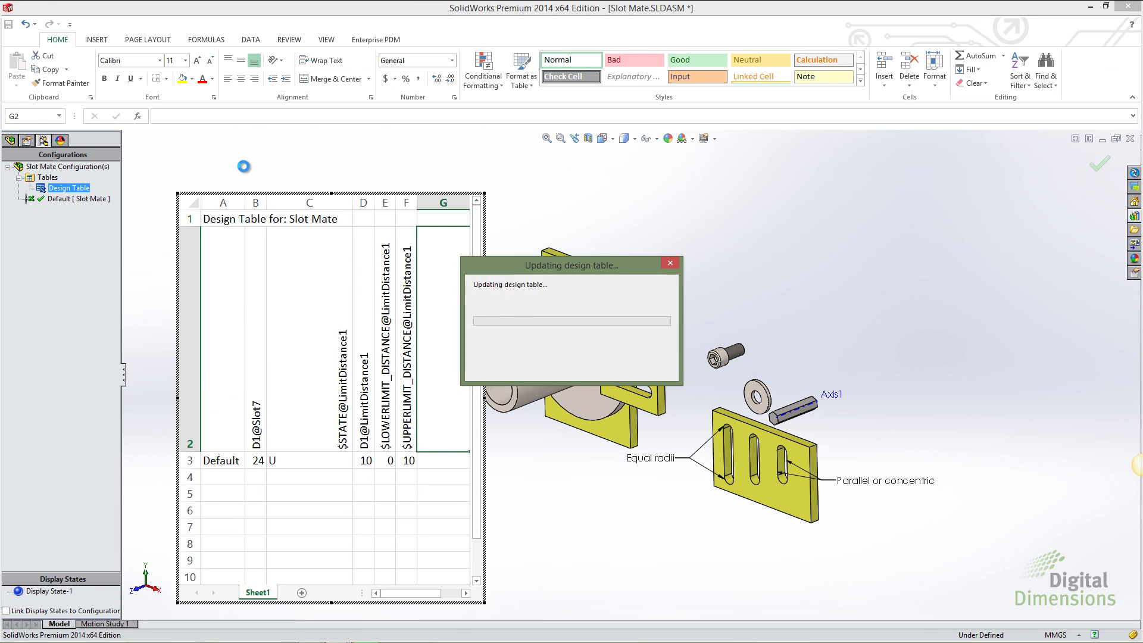
click(518, 442)
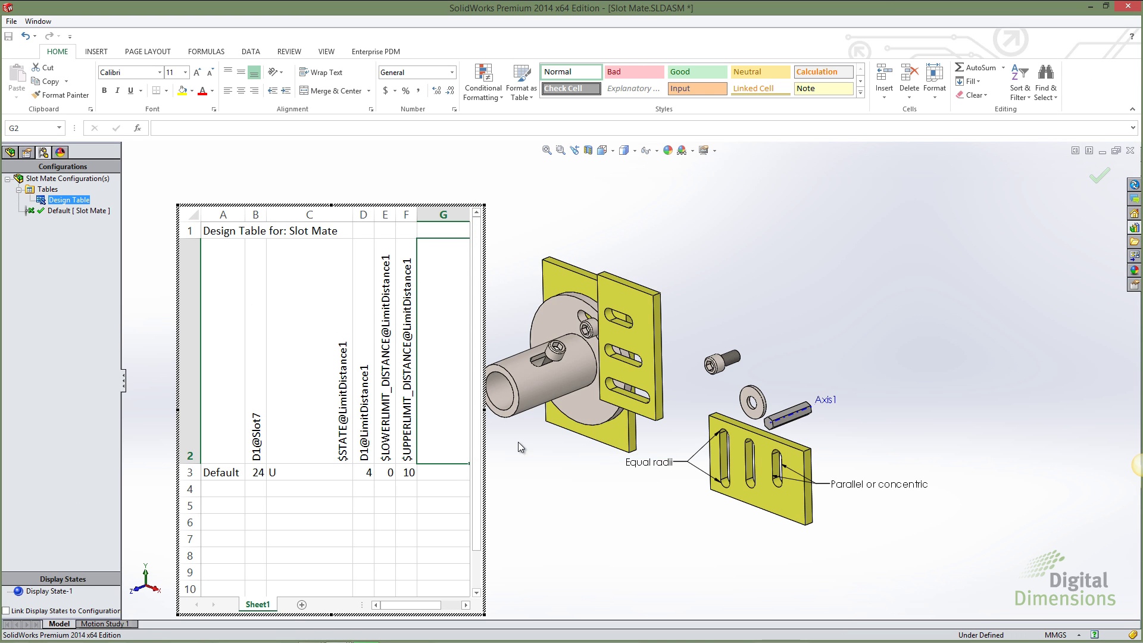
- Set $STATE@LimitDistance1 to 0 for the Default configuration in the design table
click(325, 474)
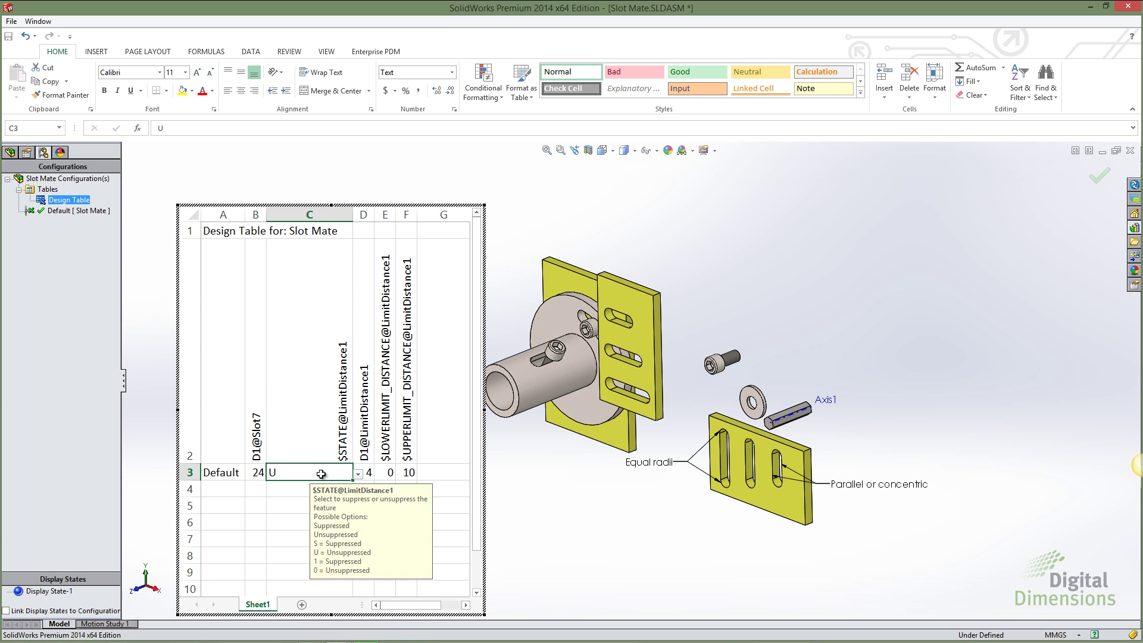
key(BackSpace)
text(0)
key(Tab)
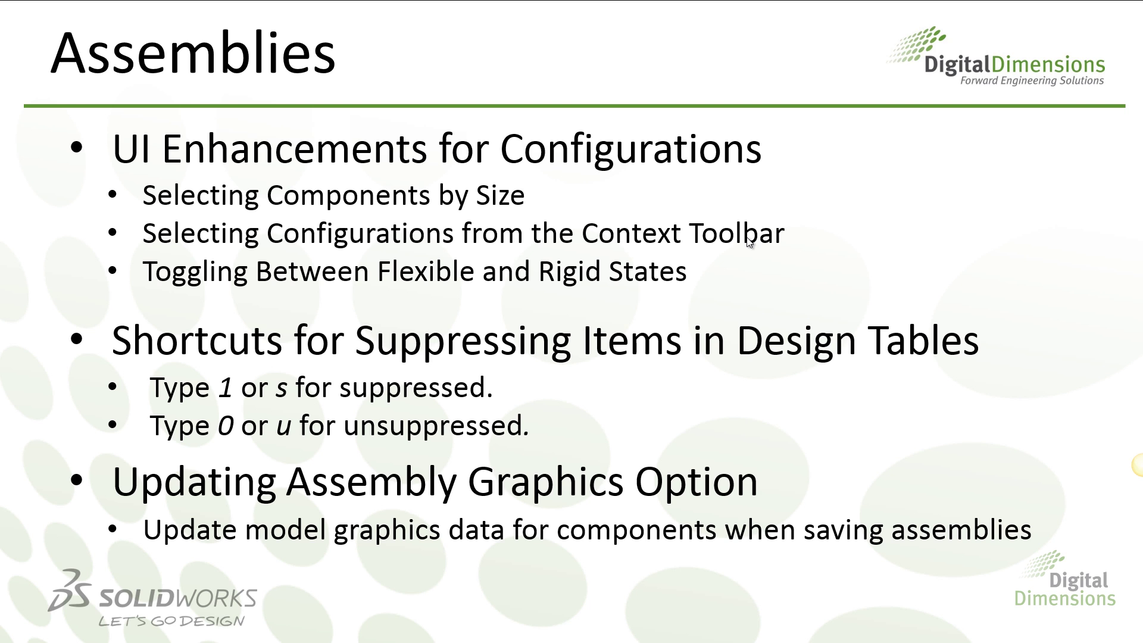
- Switch back to SolidWorks, search the system options for "upda", and enable Update model graphics when saving files for assemblies
key(alt+Tab)
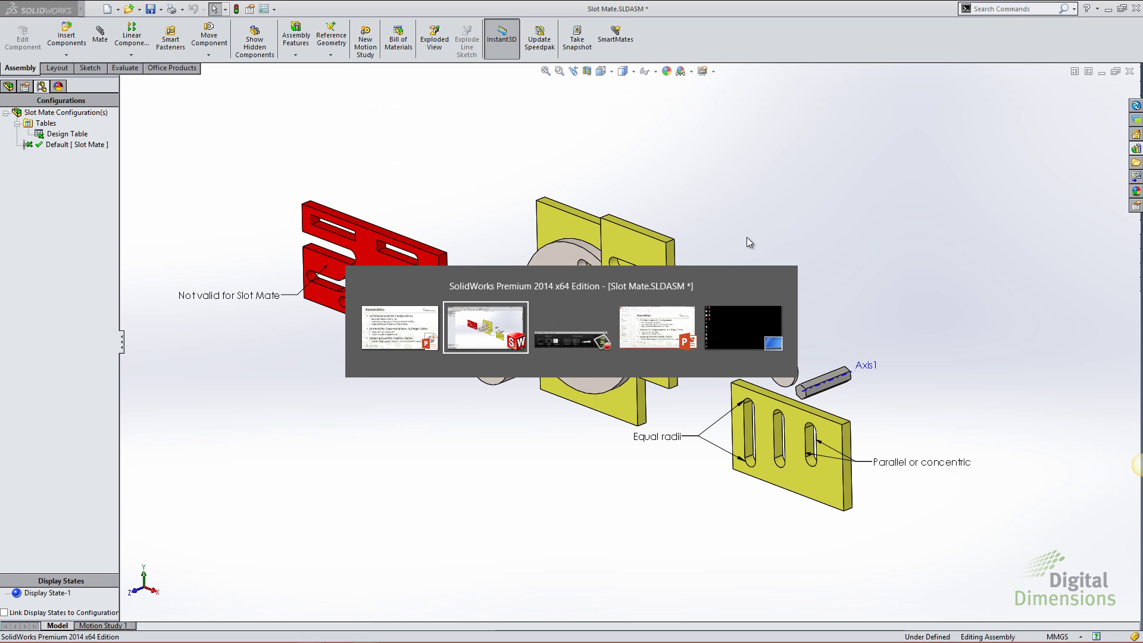
click(250, 8)
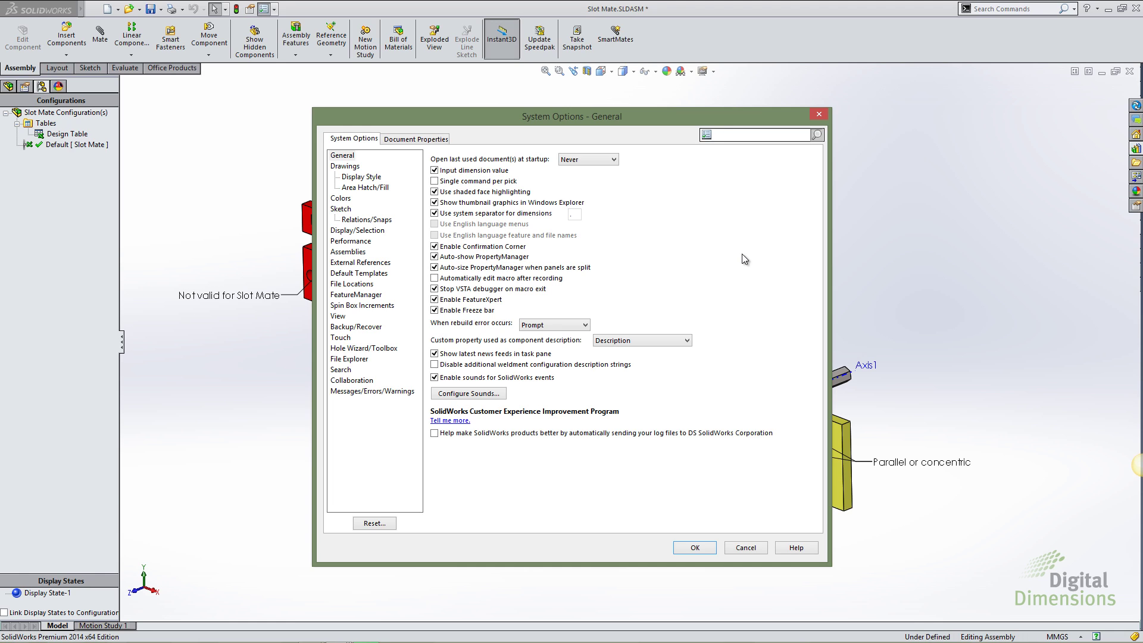
text(u)
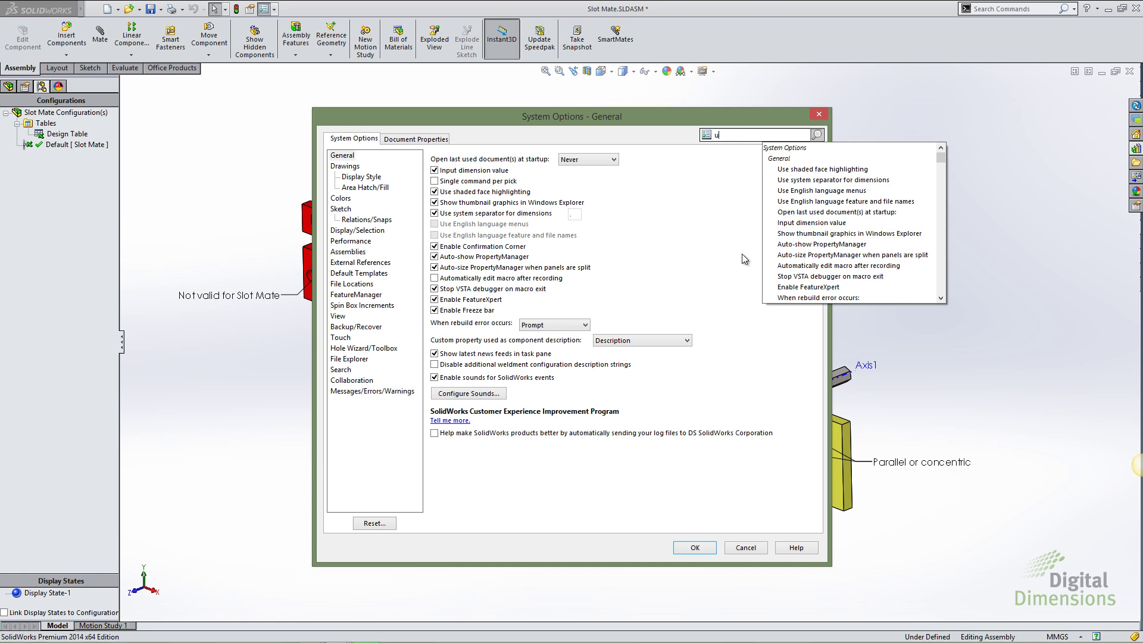
text(pda)
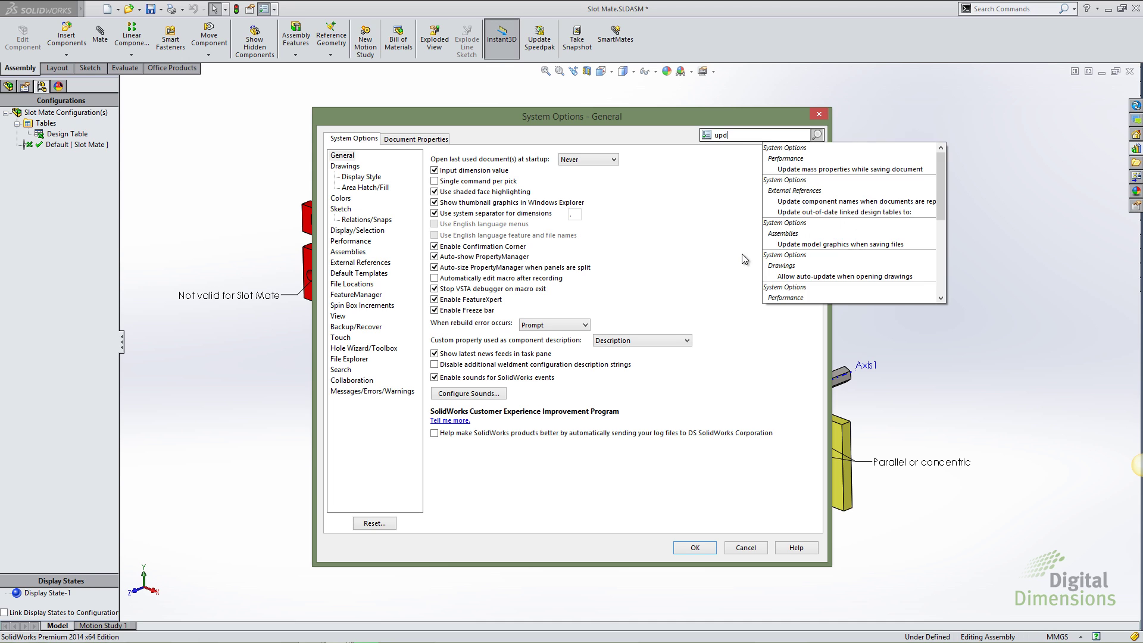
click(806, 245)
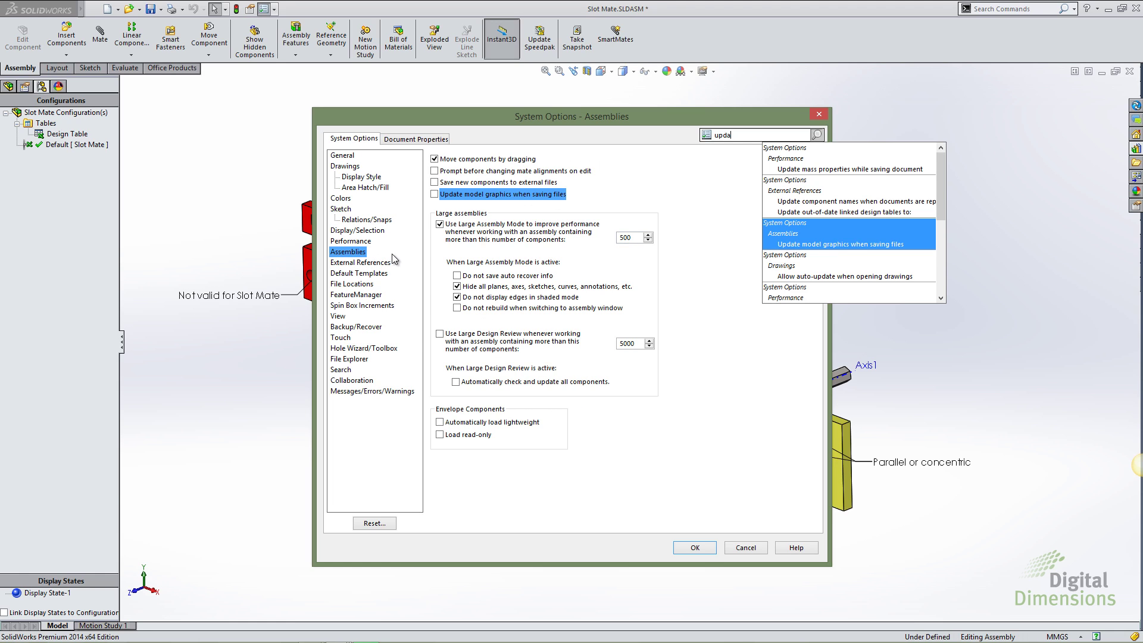
click(434, 194)
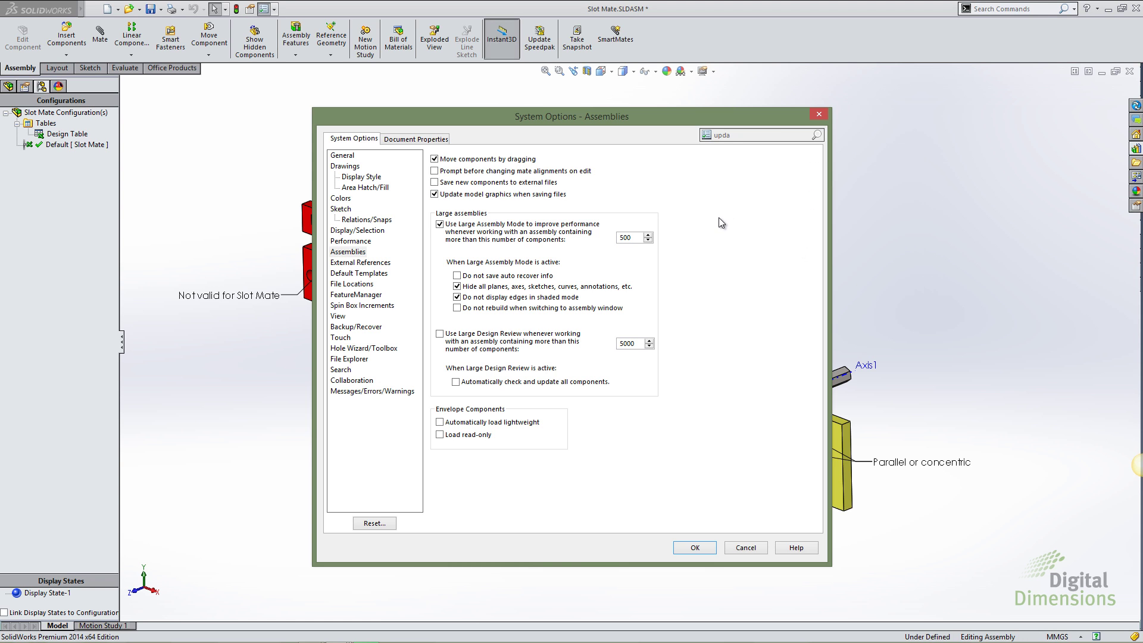
click(695, 547)
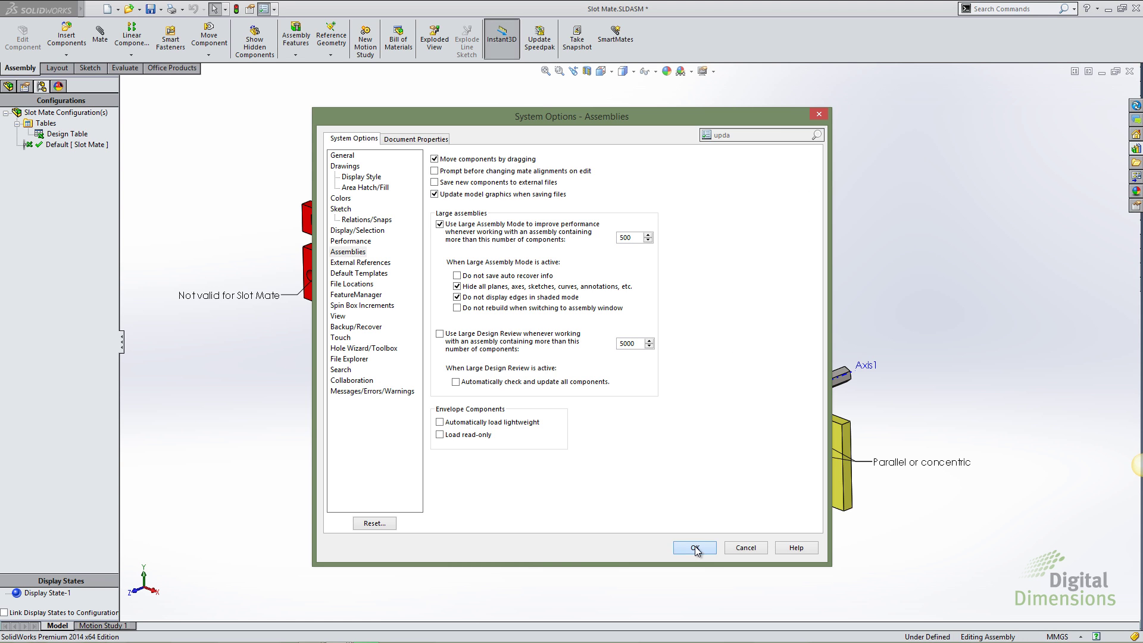